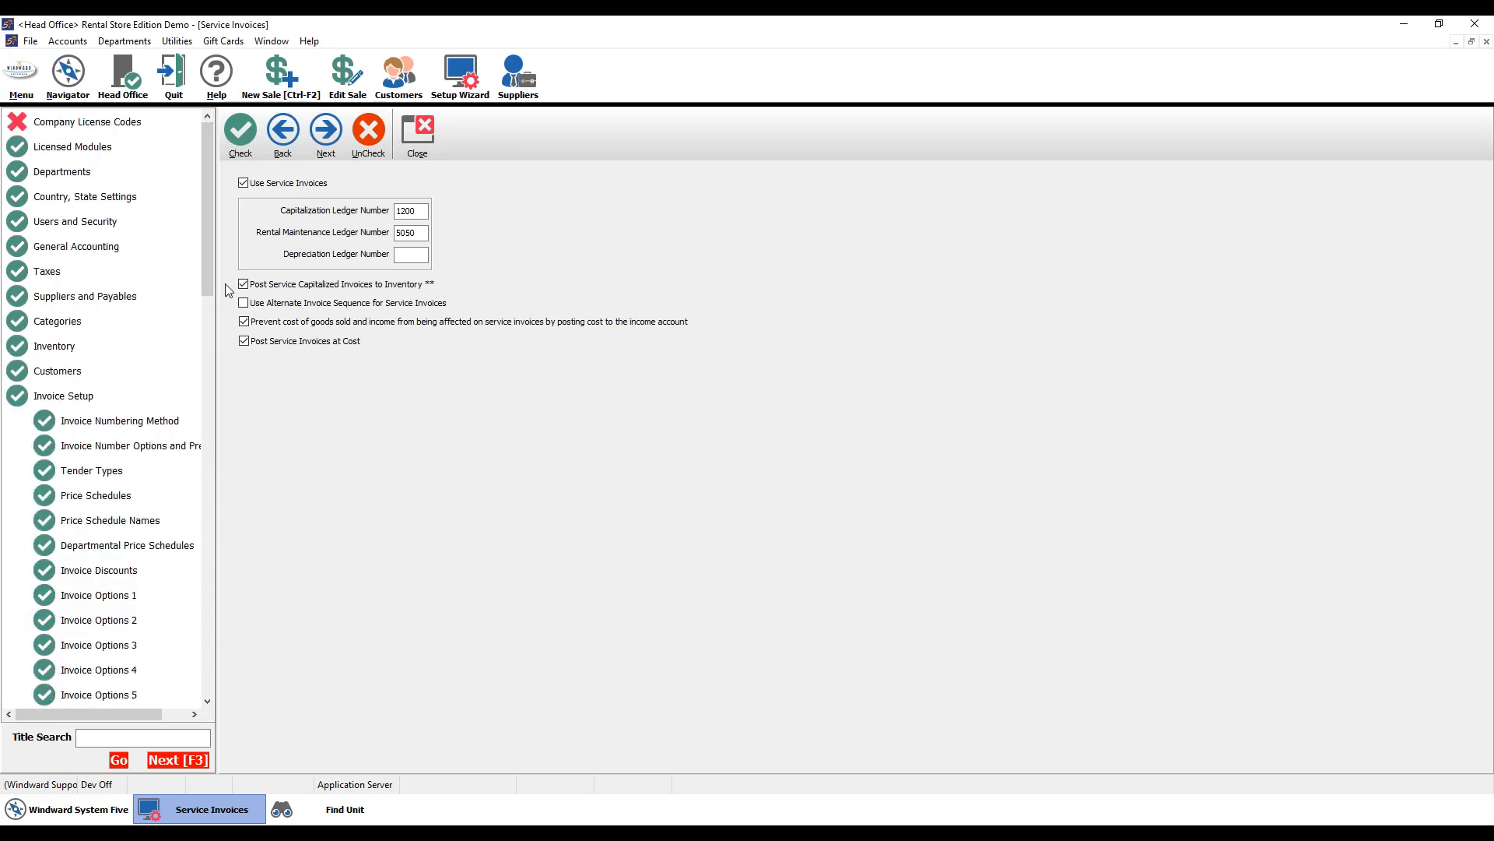
Review the capitalization and rental maintenance ledger numbers in the Service Invoices setup and close that setup page
{"action": "left_click_drag", "start_coordinate": [212, 273], "coordinate": [209, 485]}
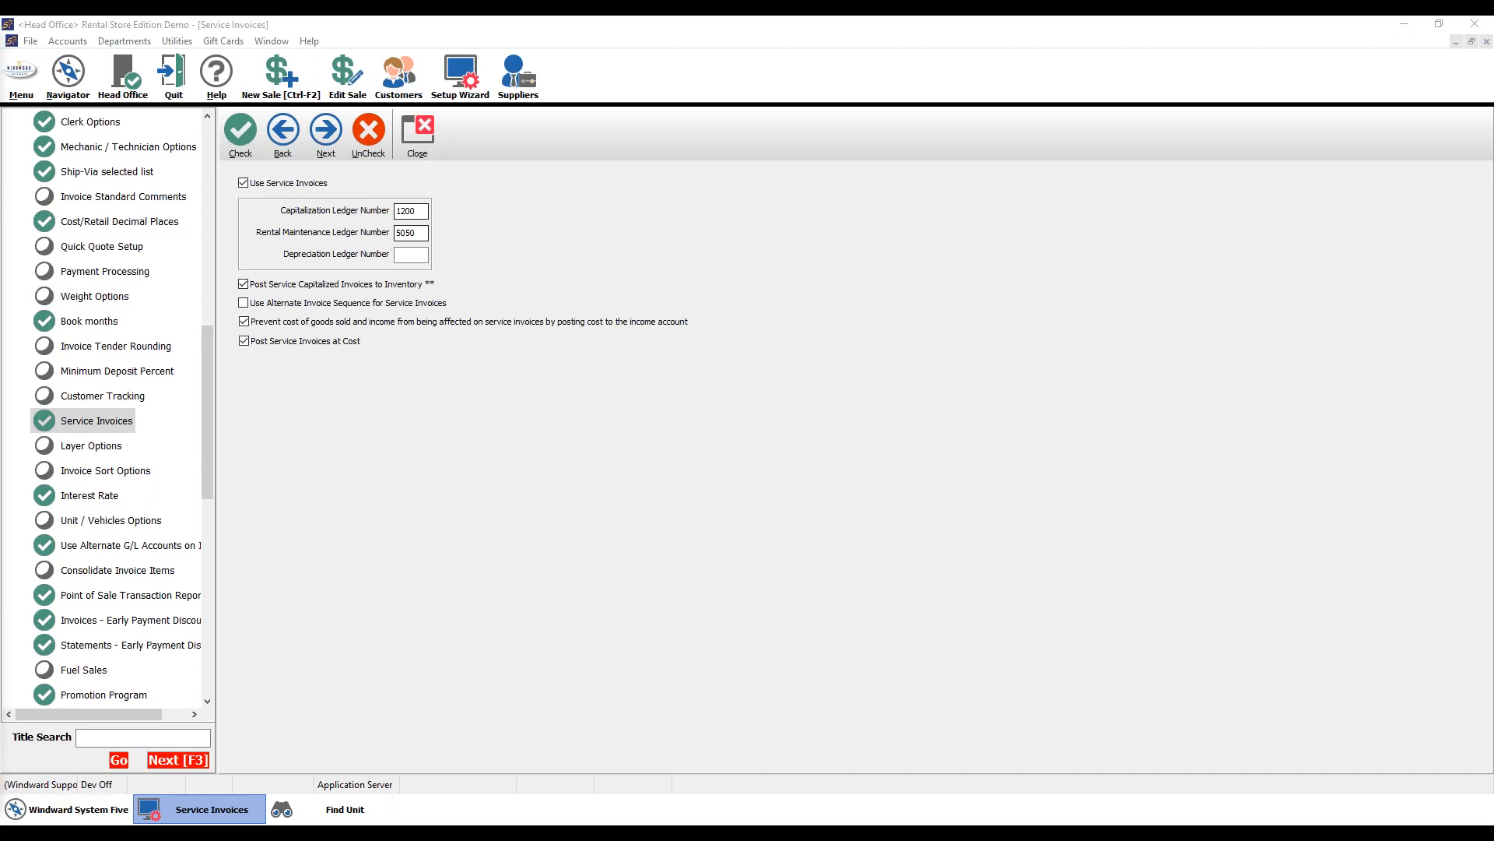
{"action": "double_click", "coordinate": [416, 211]}
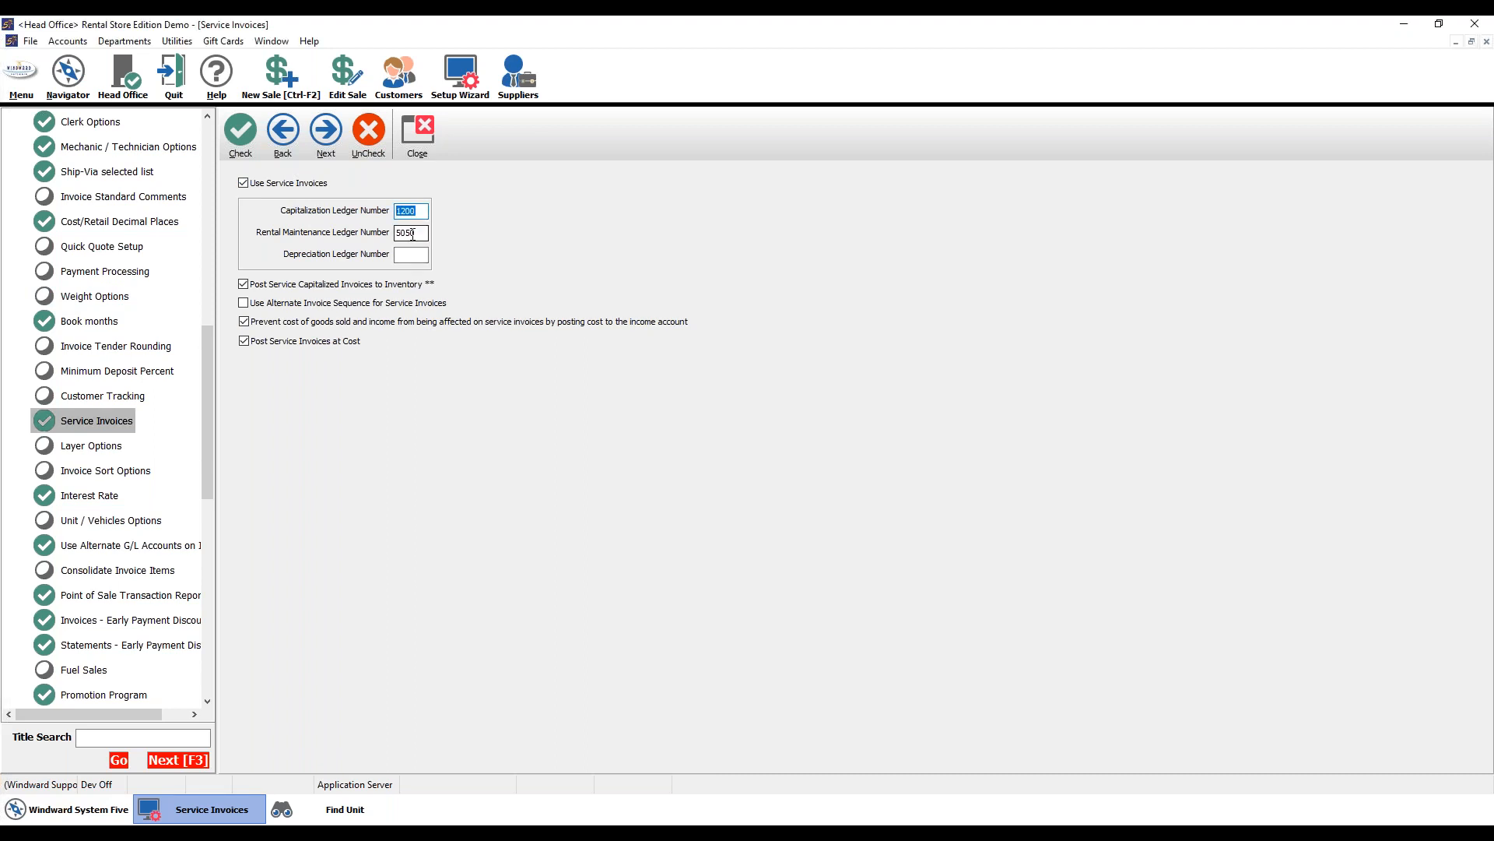
{"action": "mouse_move", "coordinate": [419, 235]}
{"action": "left_mouse_down"}
{"action": "mouse_move", "coordinate": [397, 247]}
{"action": "mouse_move", "coordinate": [408, 226]}
{"action": "left_mouse_up"}
{"action": "left_click", "coordinate": [424, 212]}
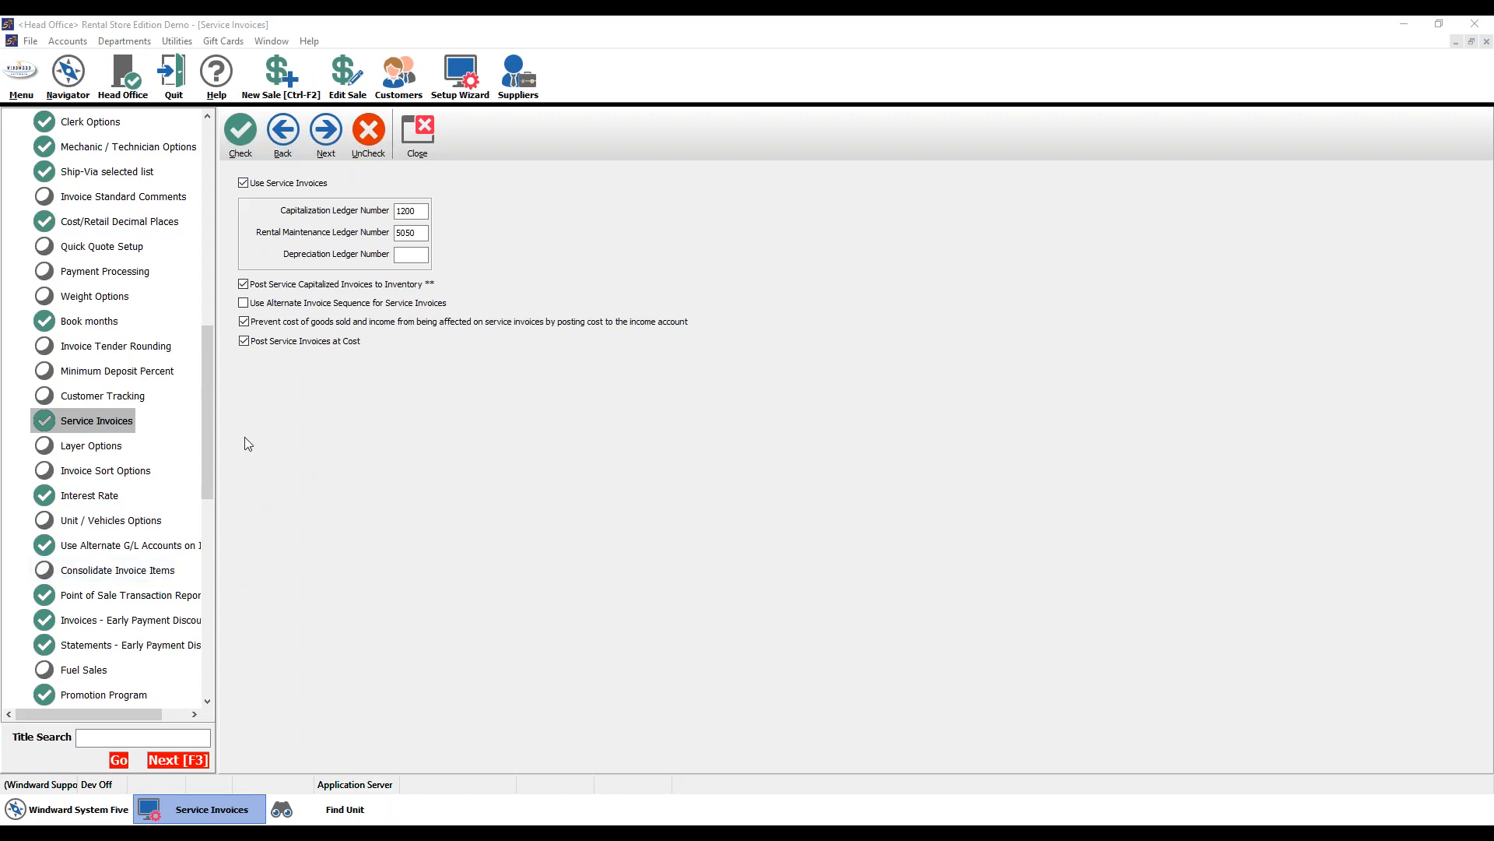
{"action": "left_click", "coordinate": [427, 136]}
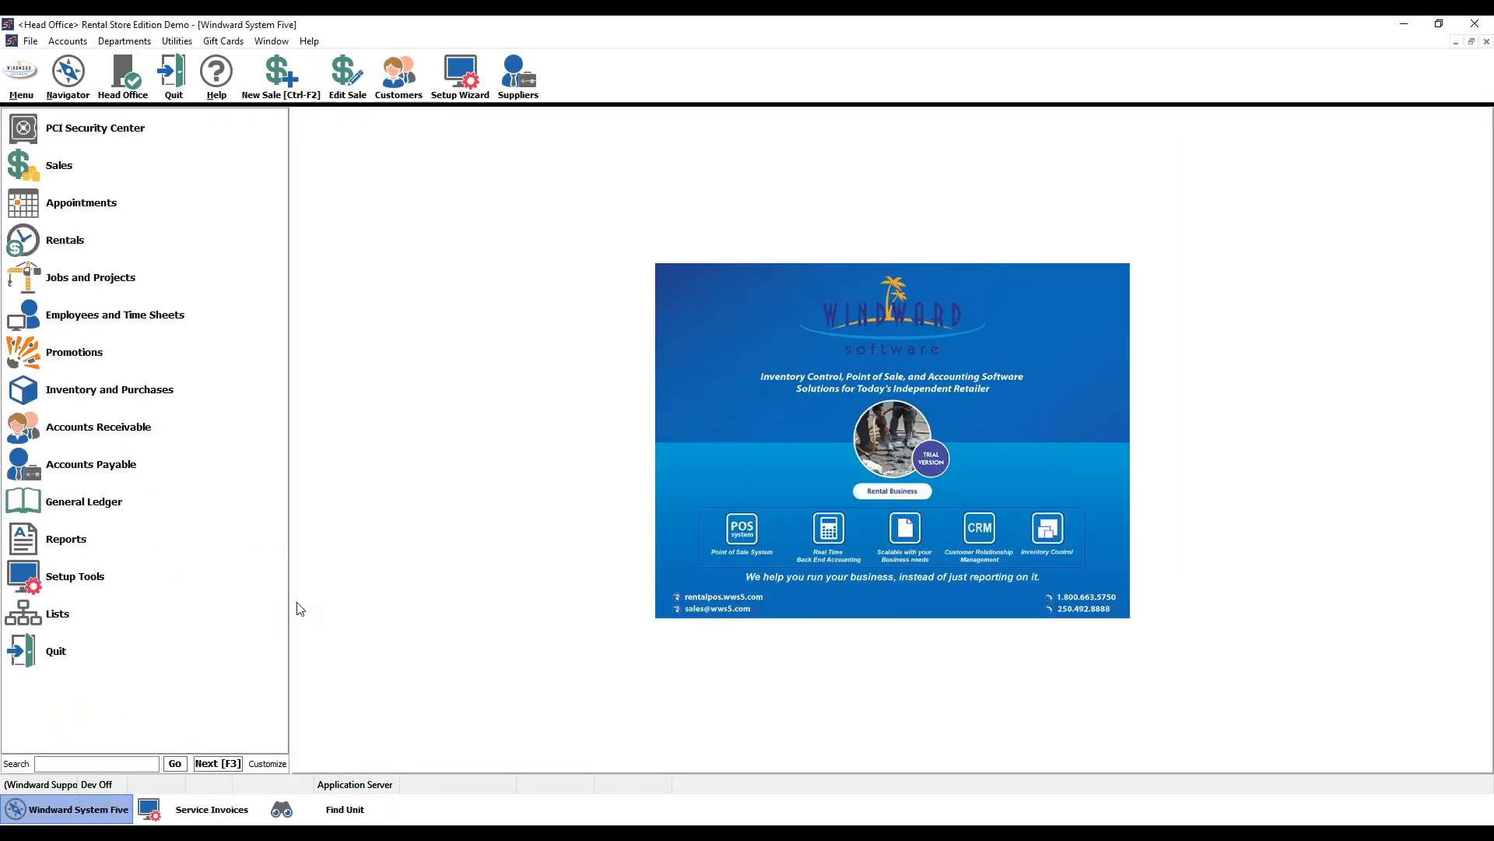
Open Invoice Setup from the printing options and locate the S Service Invoice type in the invoice tree
{"action": "left_click", "coordinate": [75, 576]}
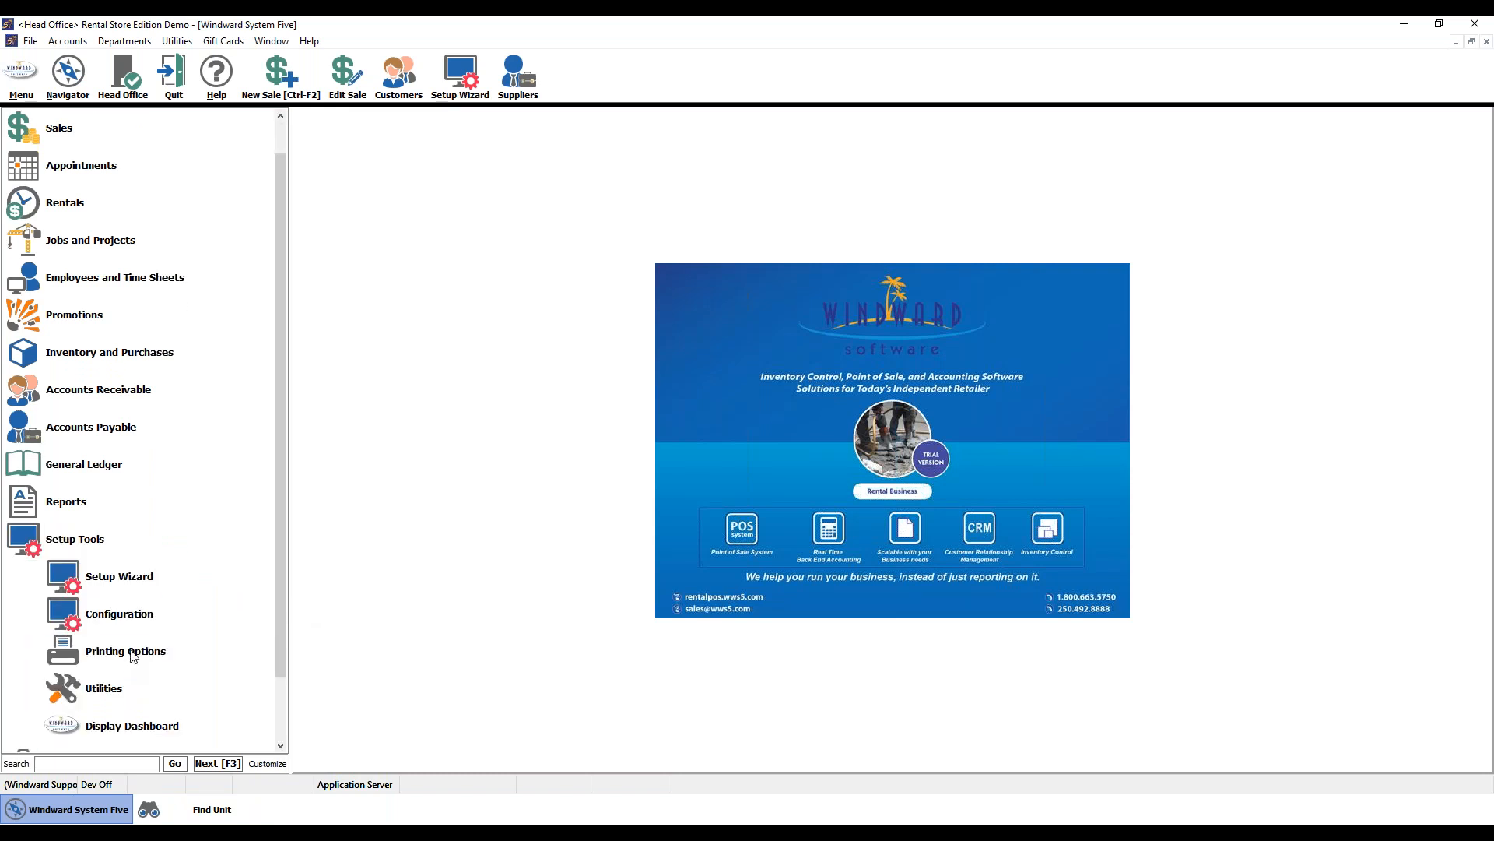
{"action": "scroll", "coordinate": [130, 653], "scroll_direction": "down", "scroll_amount": 1}
{"action": "left_click", "coordinate": [179, 616]}
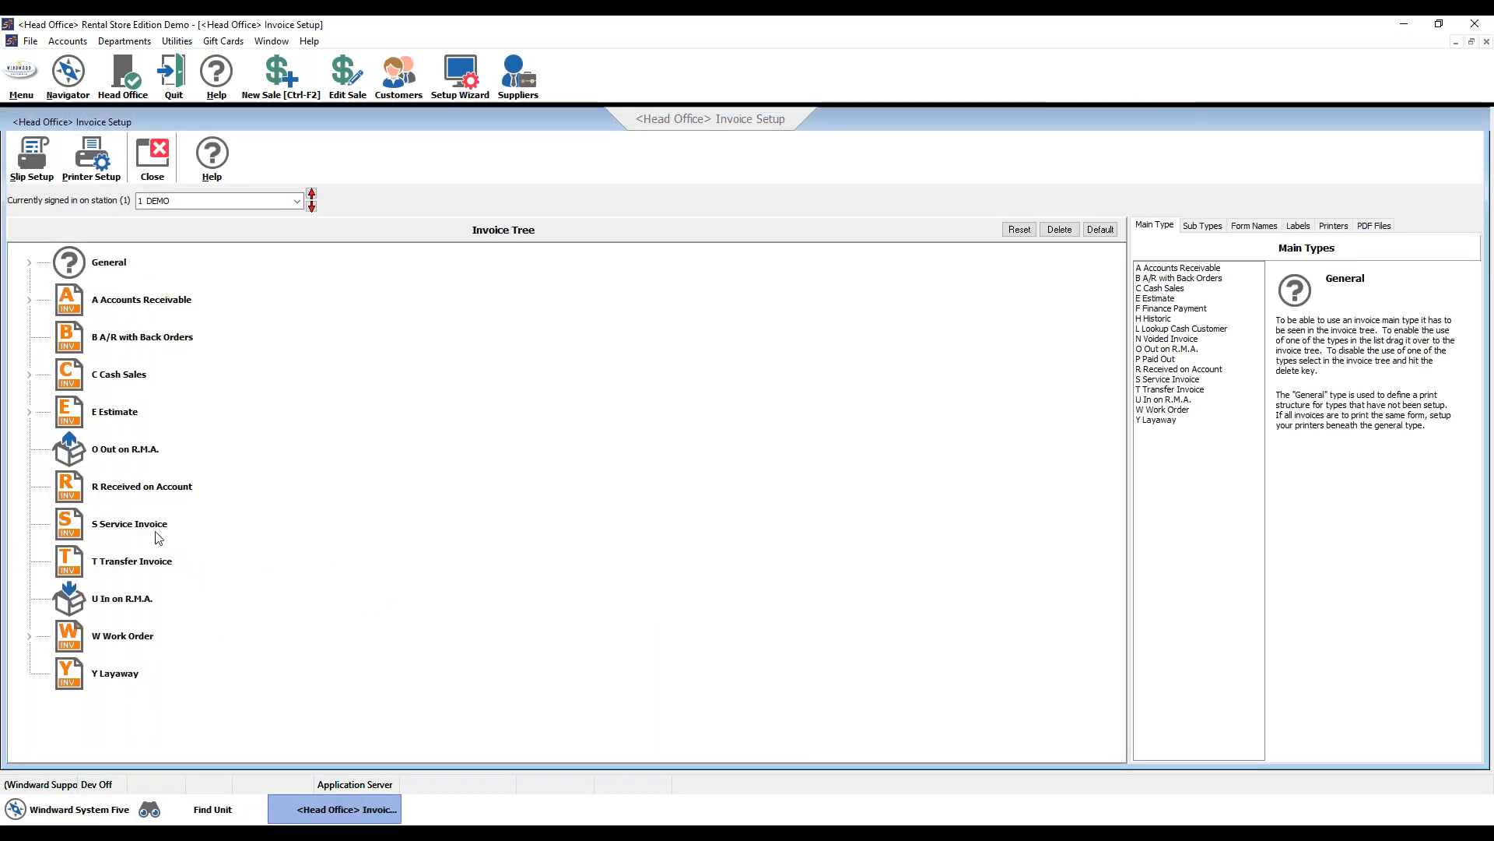
{"action": "left_click", "coordinate": [166, 537]}
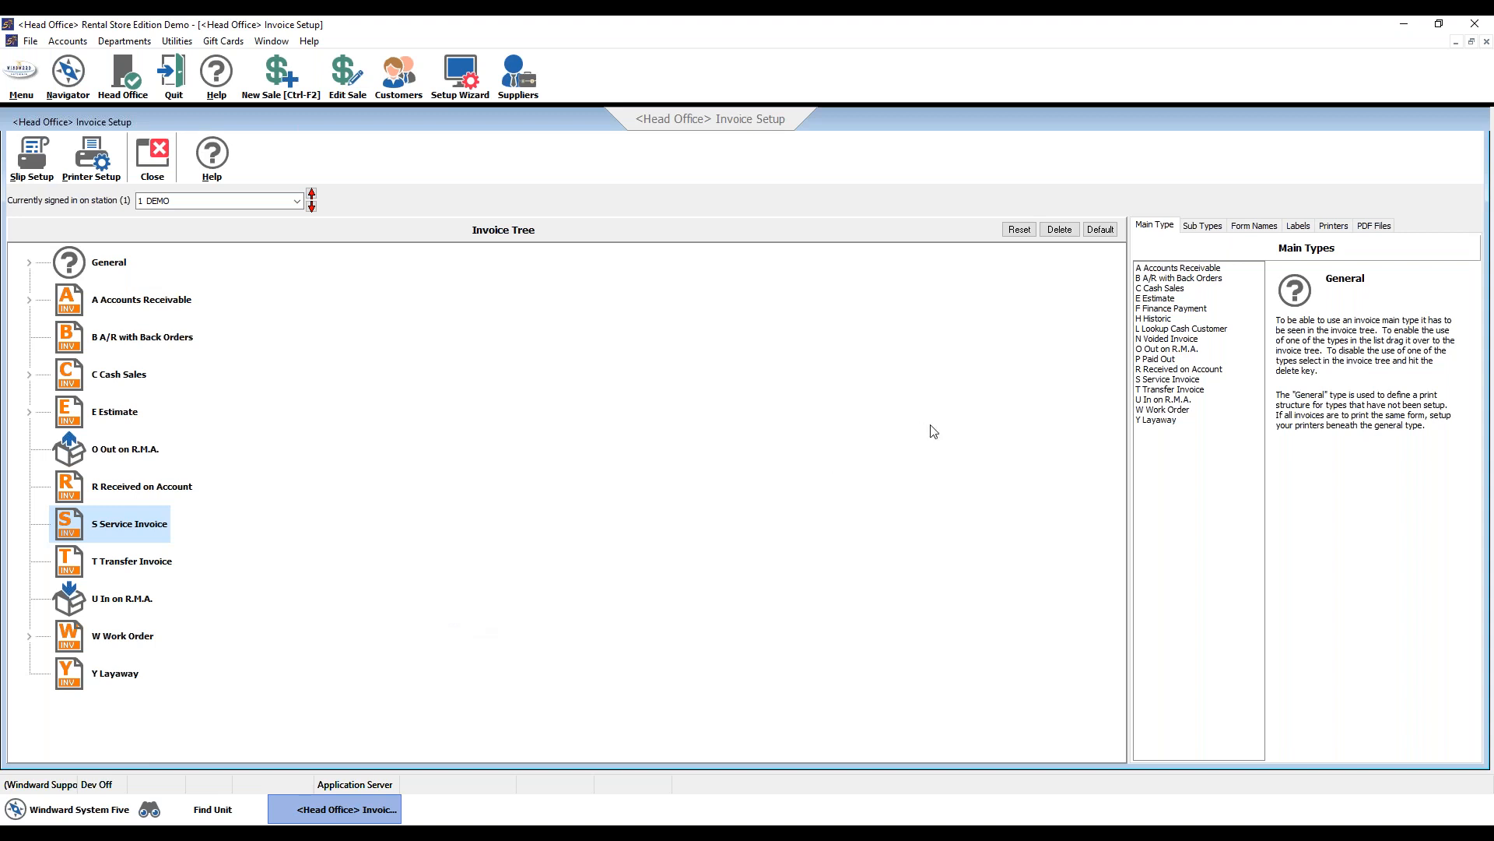
Add the S Service Invoice main type to the invoice tree and close Invoice Setup
{"action": "left_click", "coordinate": [1189, 380]}
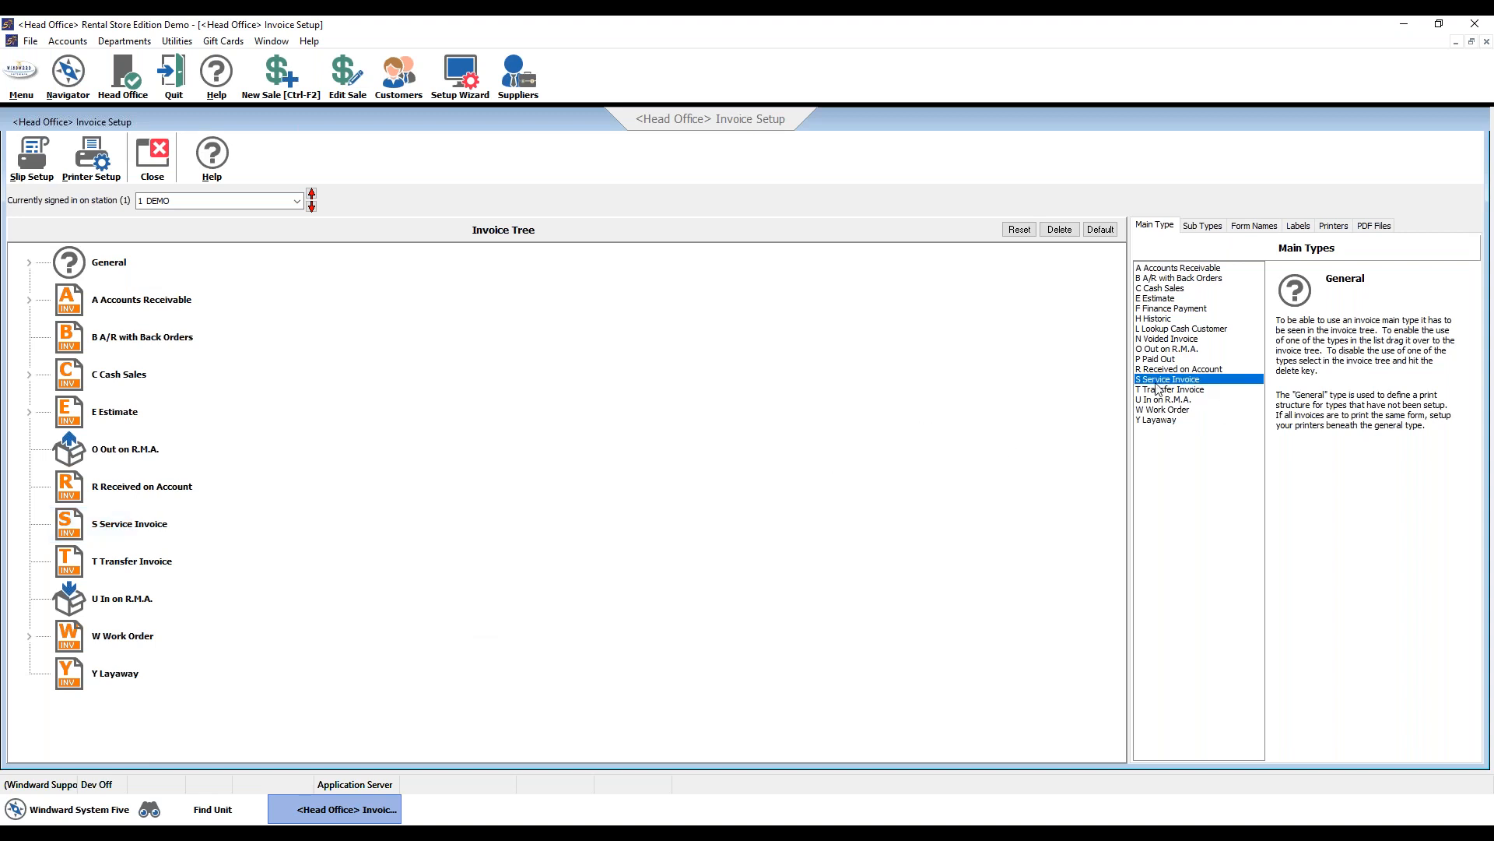
{"action": "left_click_drag", "start_coordinate": [1195, 381], "coordinate": [109, 535]}
{"action": "left_click", "coordinate": [1215, 368]}
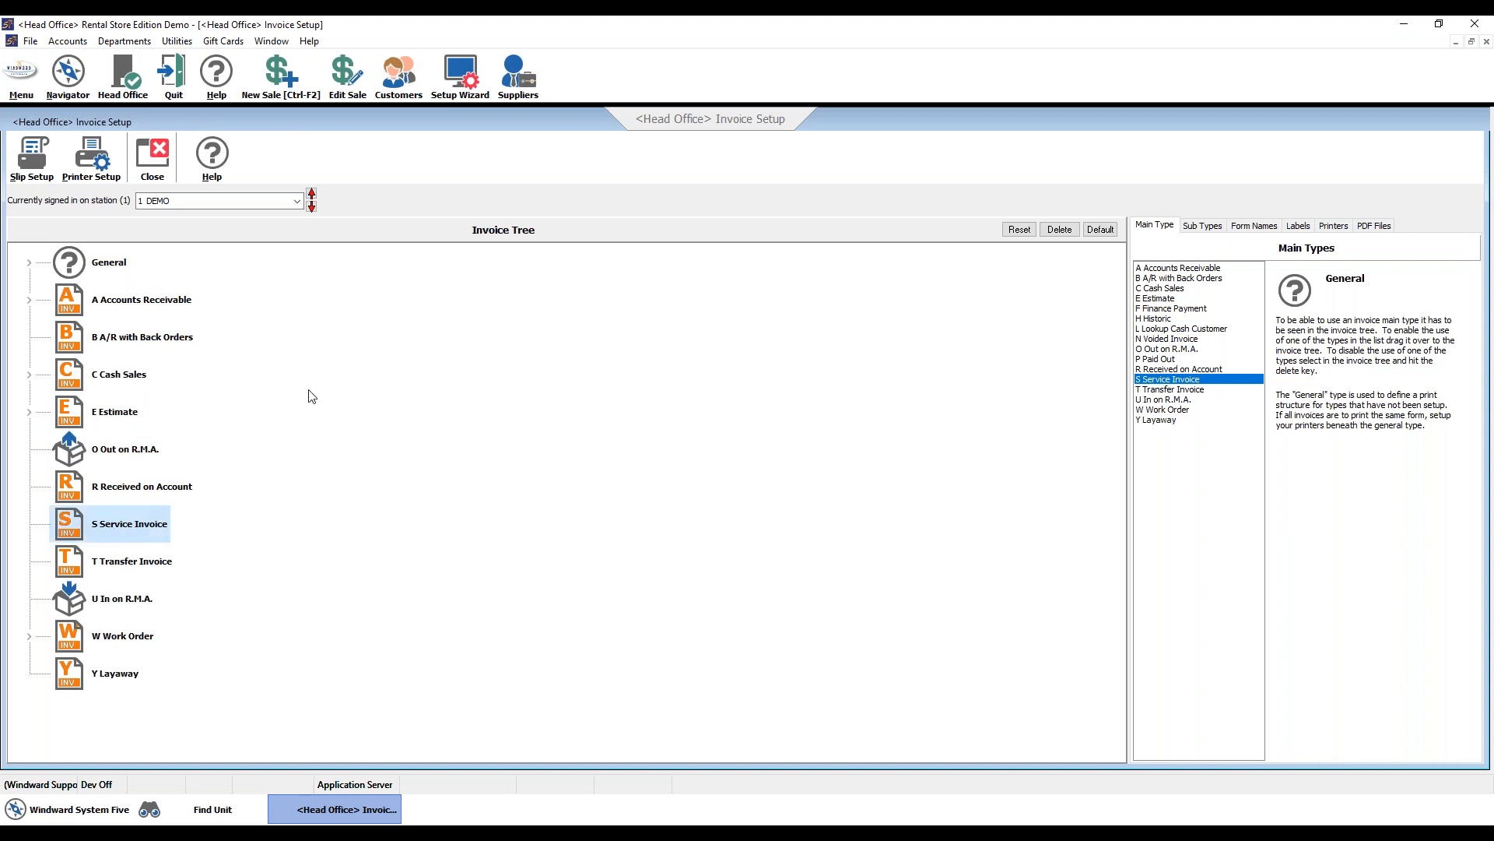
{"action": "left_click", "coordinate": [152, 158]}
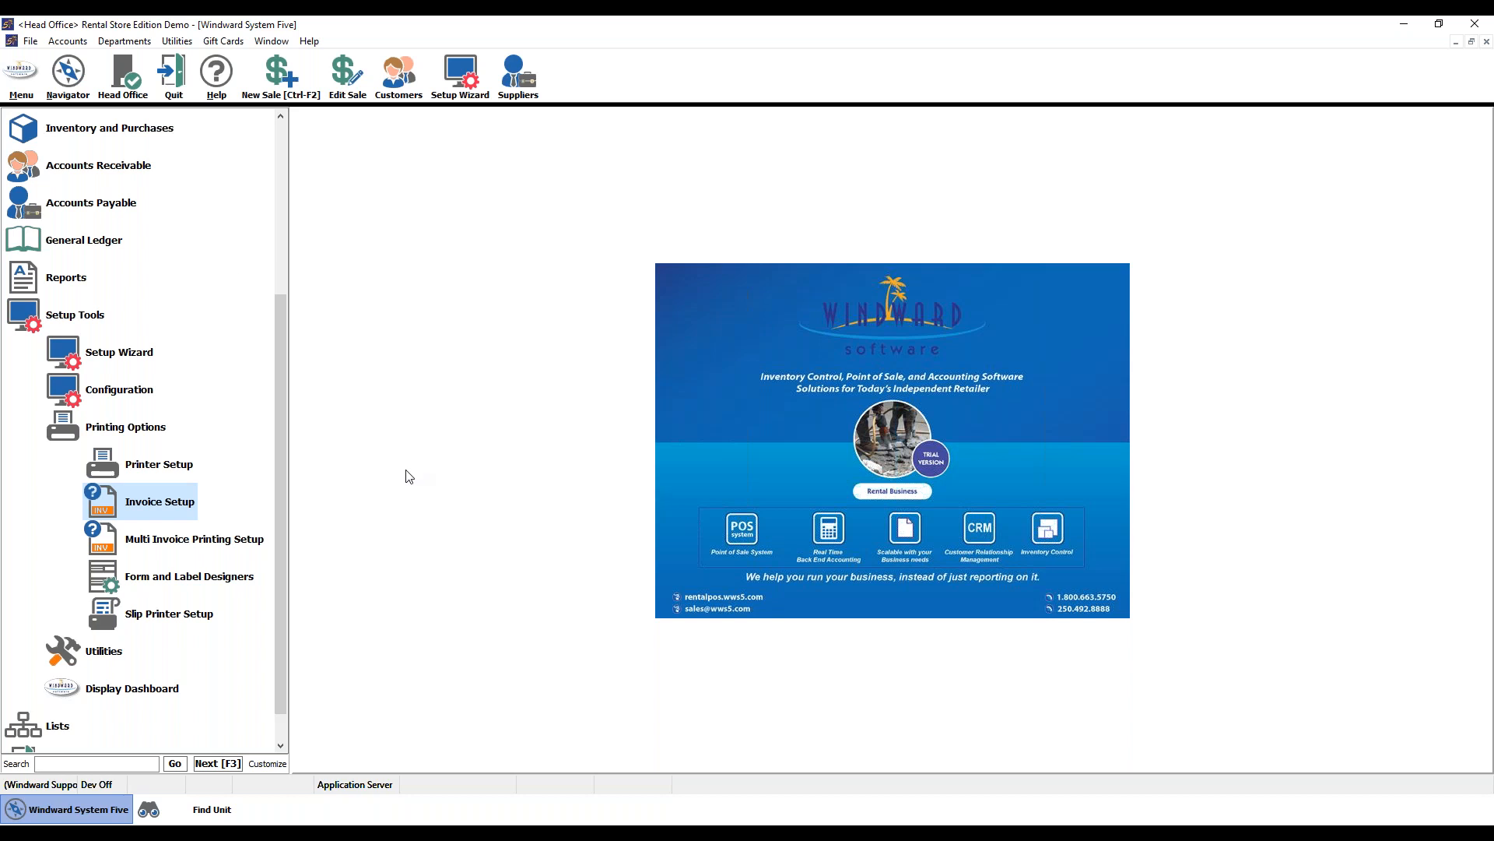
List the recent units, open unit BC123 and check its asset cost values
{"action": "left_click", "coordinate": [202, 817]}
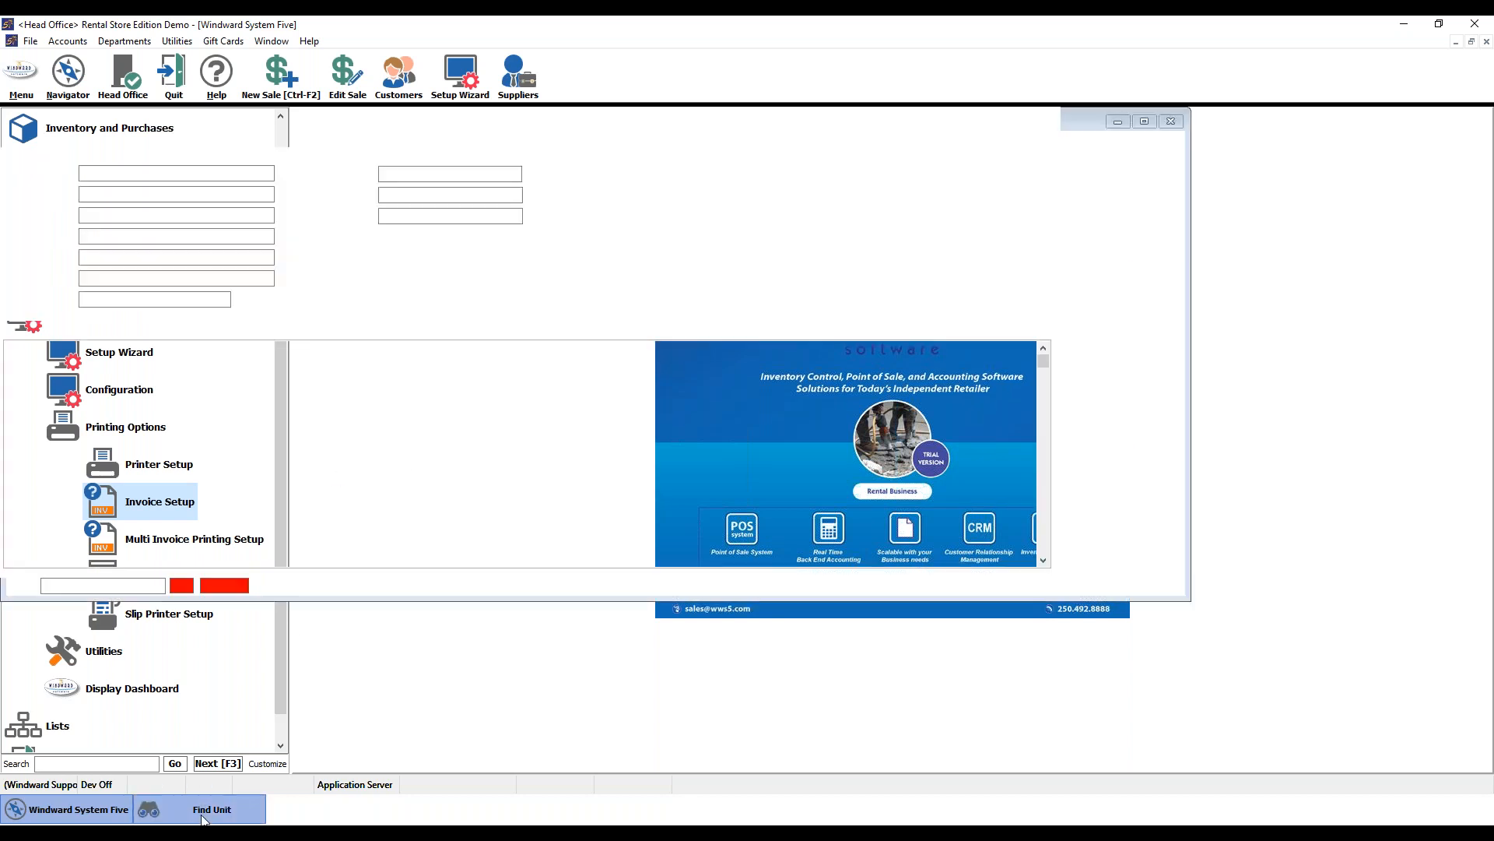
{"action": "left_click", "coordinate": [89, 138]}
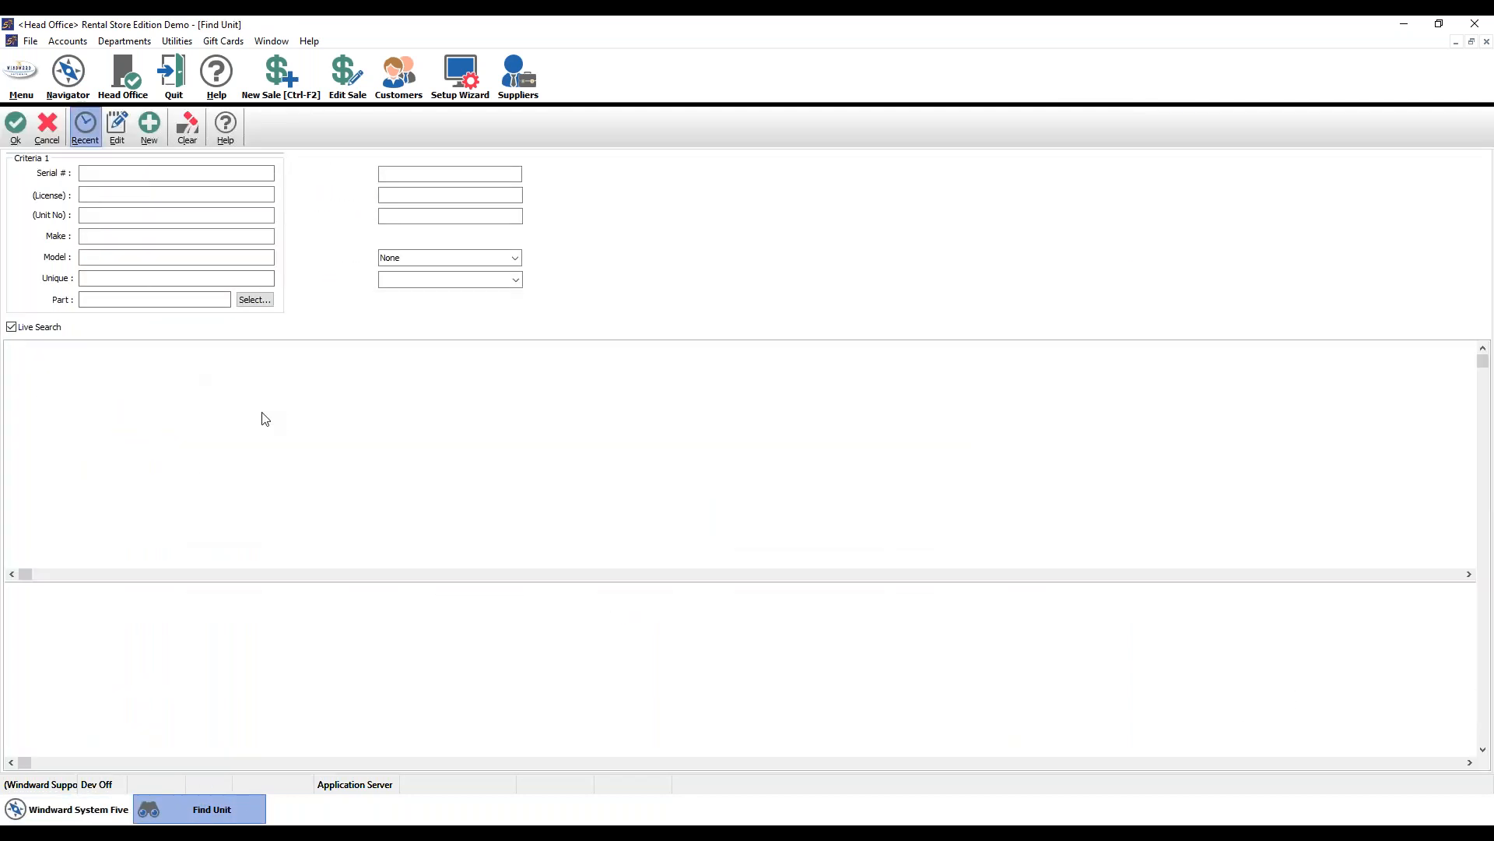
{"action": "left_click", "coordinate": [130, 381]}
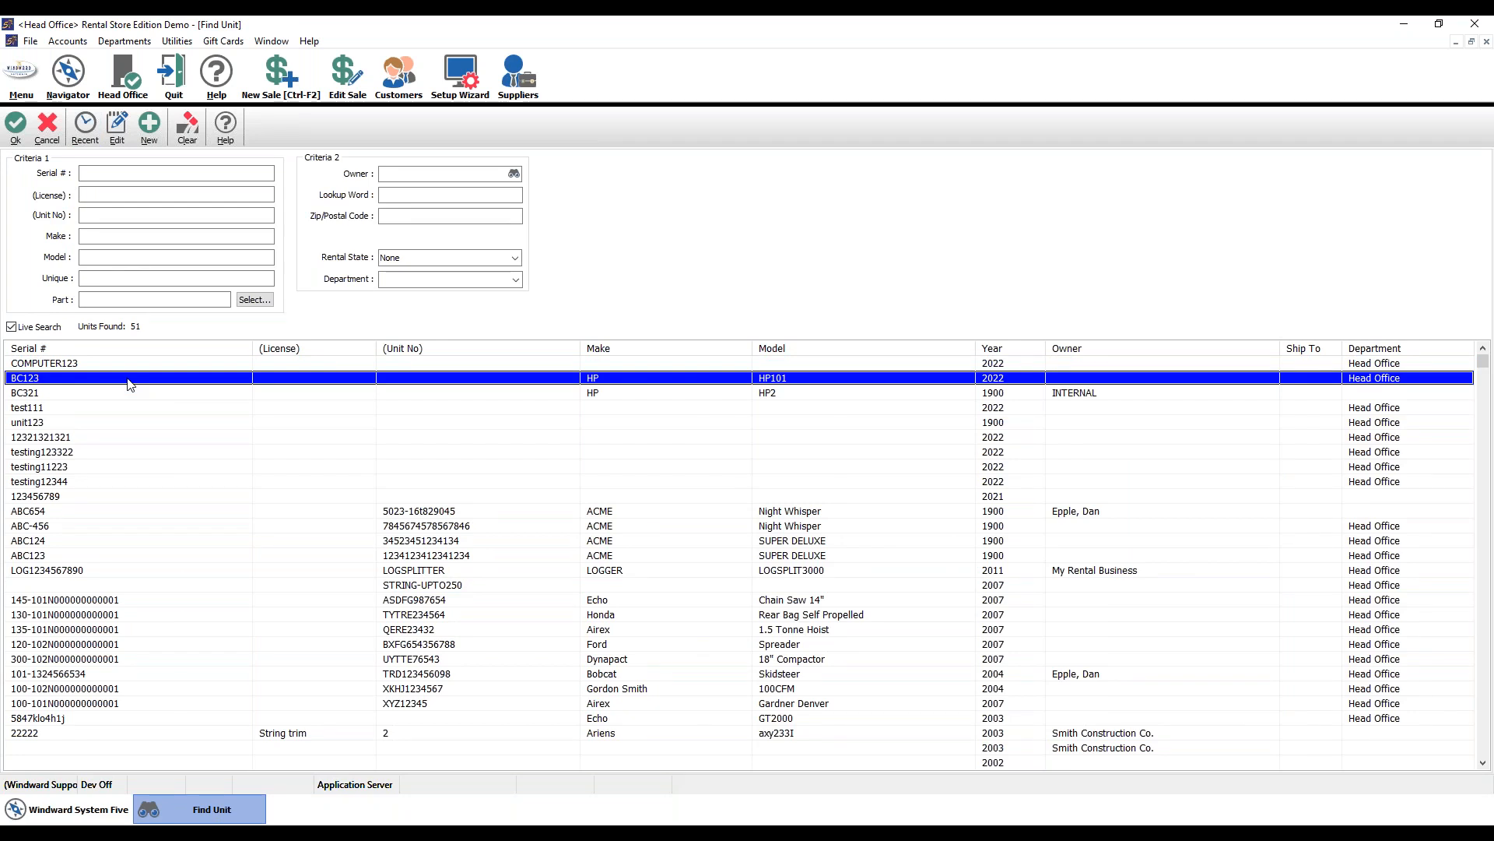
{"action": "double_click", "coordinate": [130, 383]}
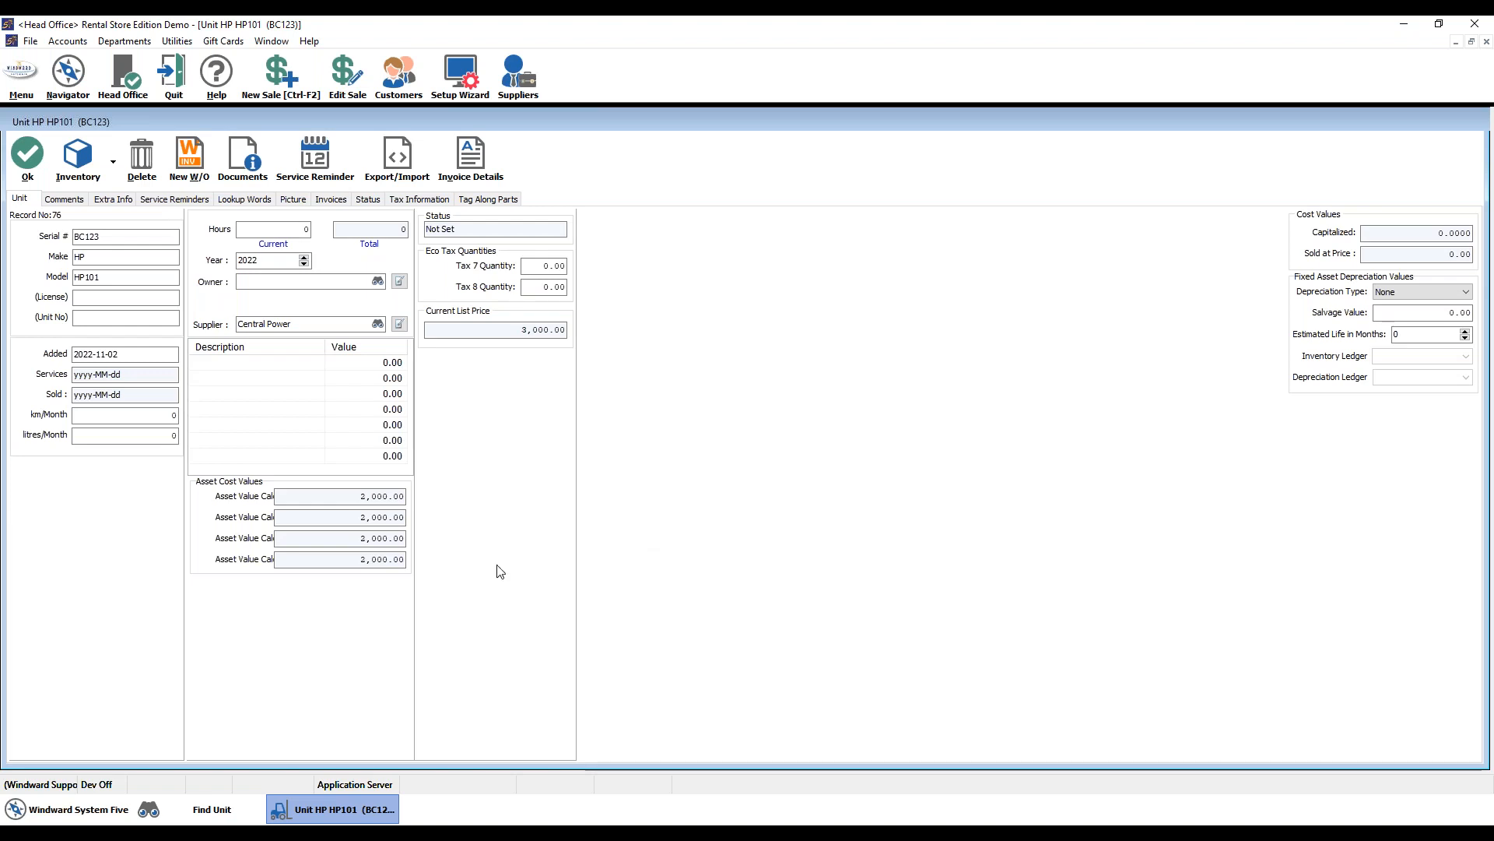
{"action": "left_click", "coordinate": [390, 516]}
{"action": "left_click_drag", "start_coordinate": [358, 496], "coordinate": [423, 508]}
Create a Capitalization to Equipment service invoice for customer INTERNAL with Windward Support as the clerk
{"action": "left_click", "coordinate": [274, 78]}
{"action": "left_click", "coordinate": [689, 278]}
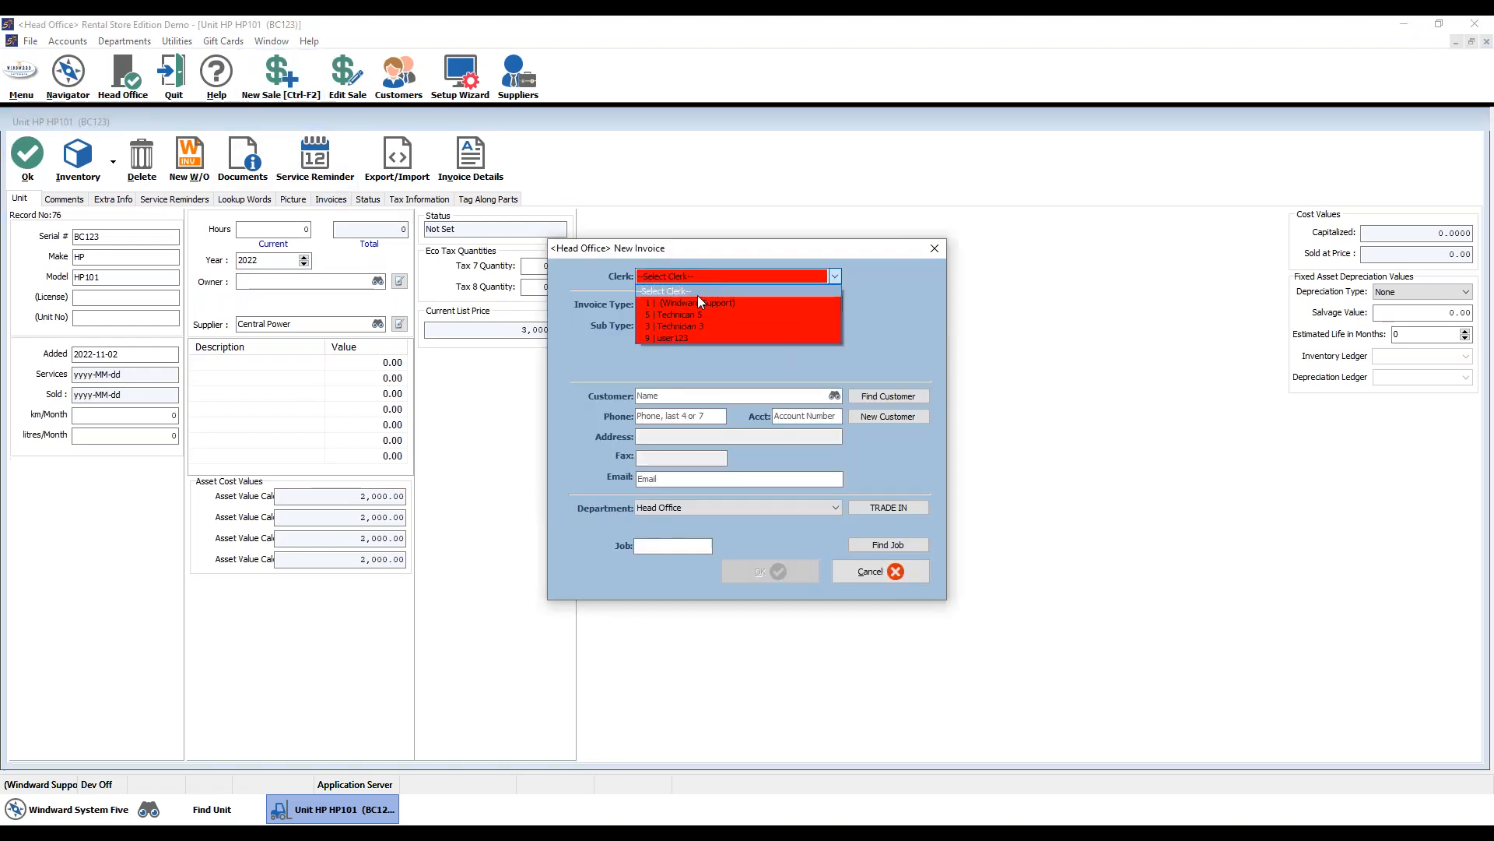
{"action": "left_click", "coordinate": [696, 302]}
{"action": "left_click", "coordinate": [739, 305]}
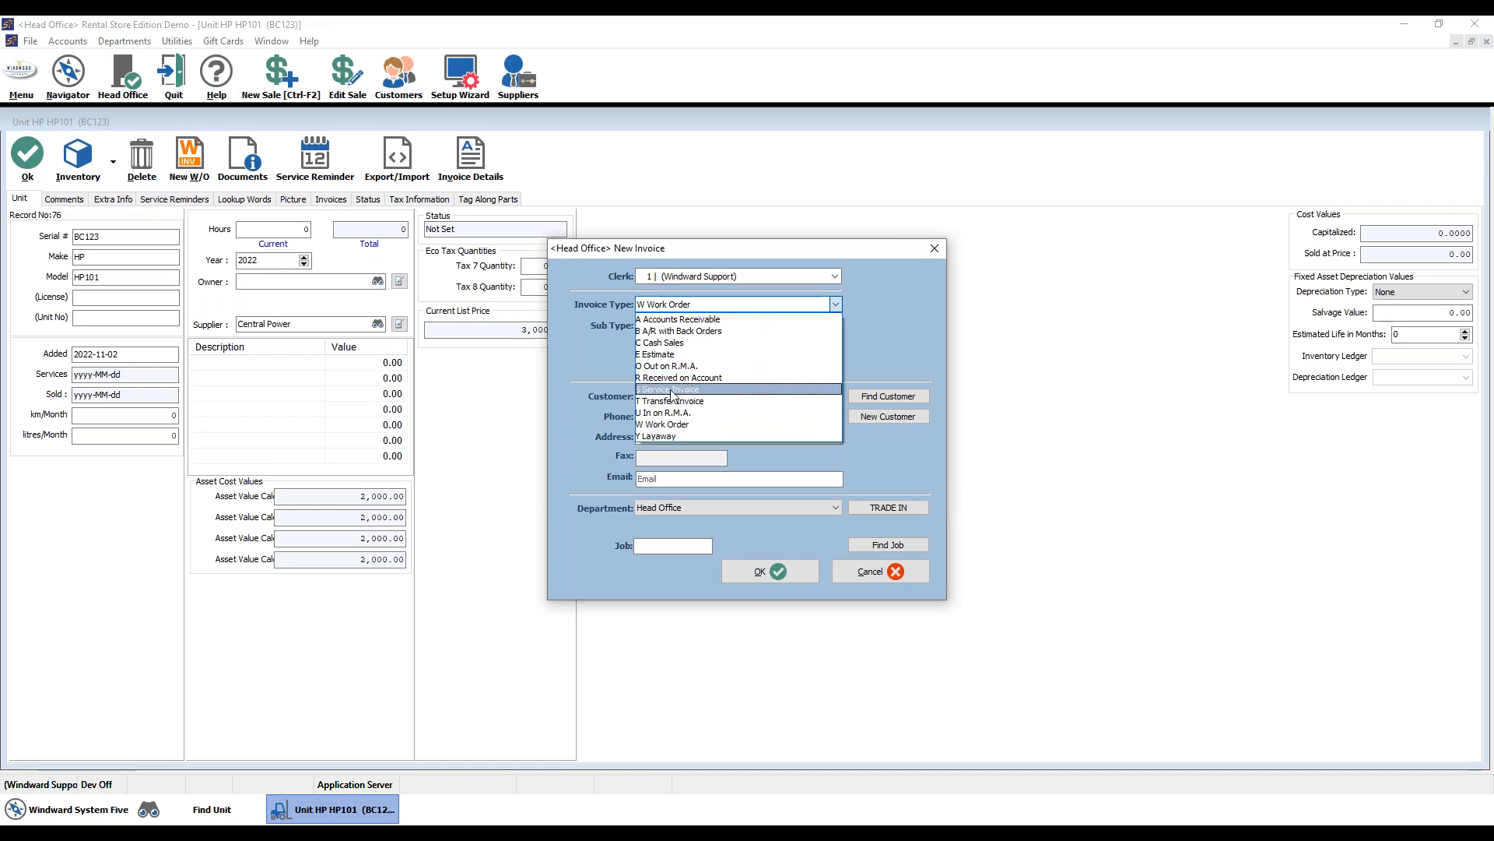
{"action": "left_click", "coordinate": [673, 389]}
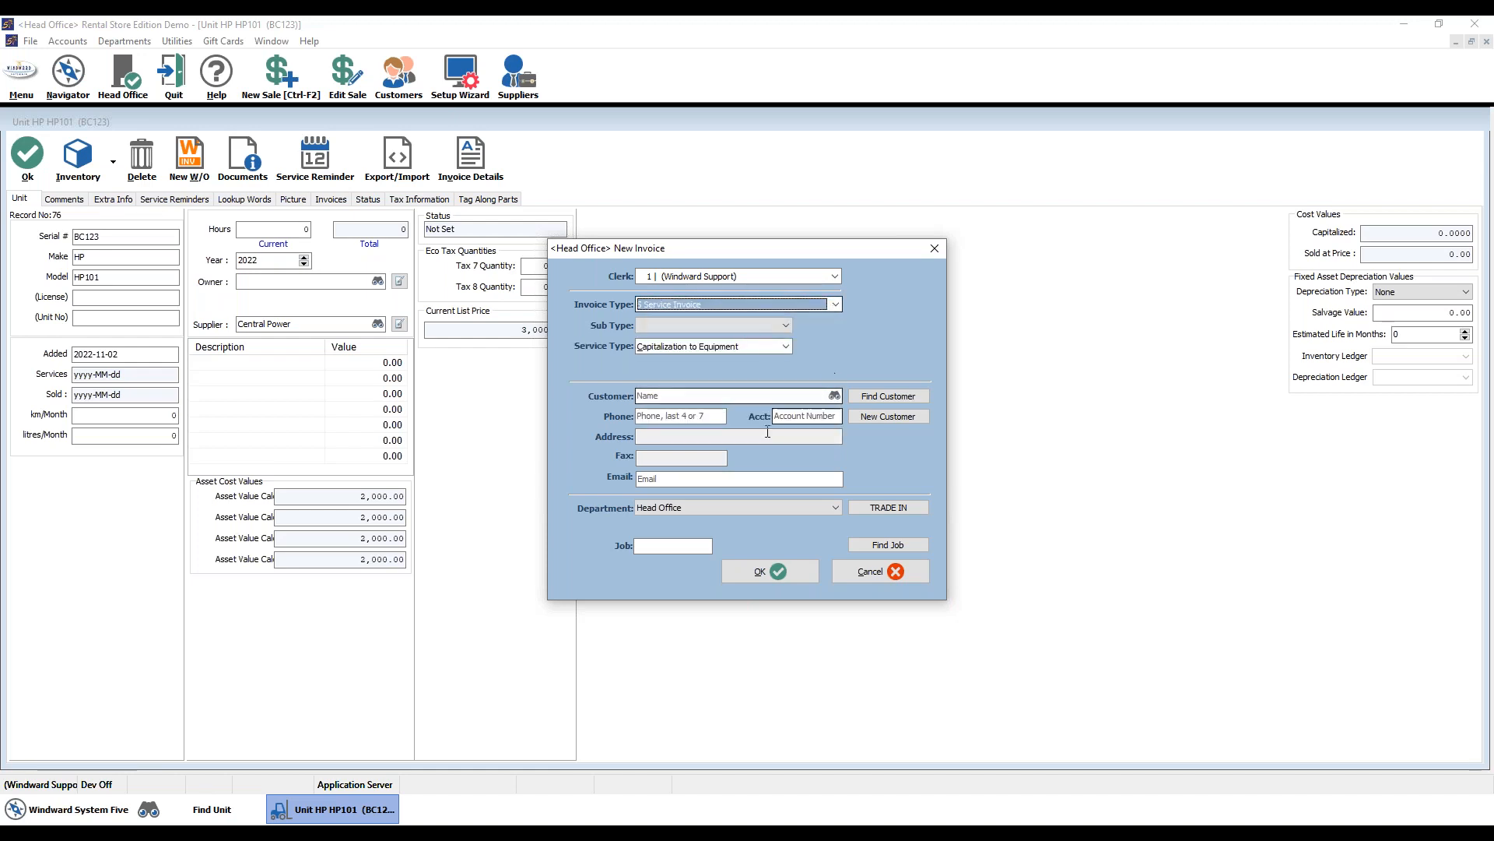
{"action": "left_click", "coordinate": [690, 397]}
{"action": "type", "text": "INTERNAL"}
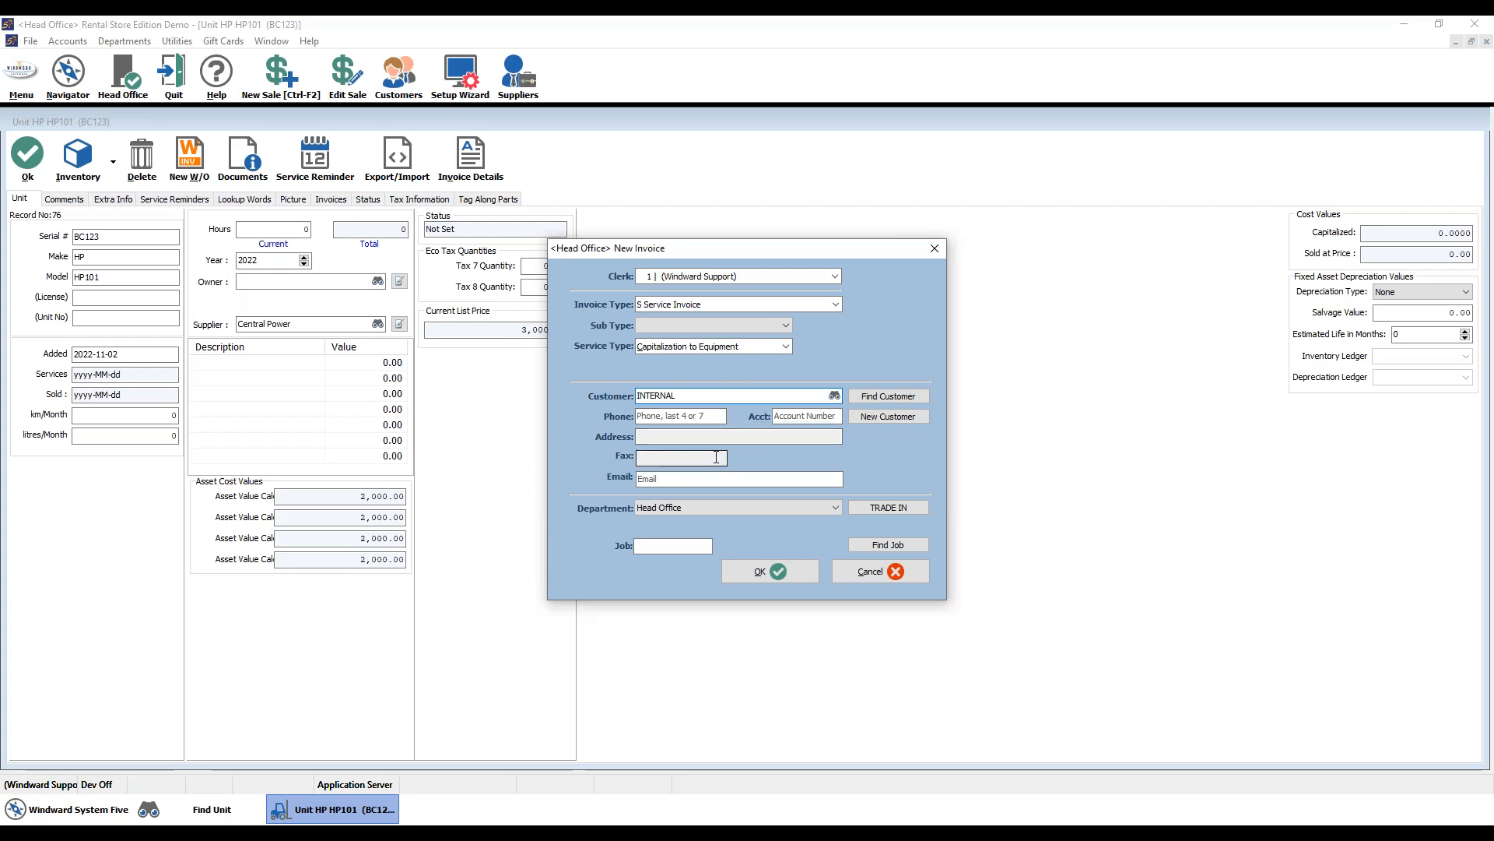
{"action": "left_click", "coordinate": [783, 571]}
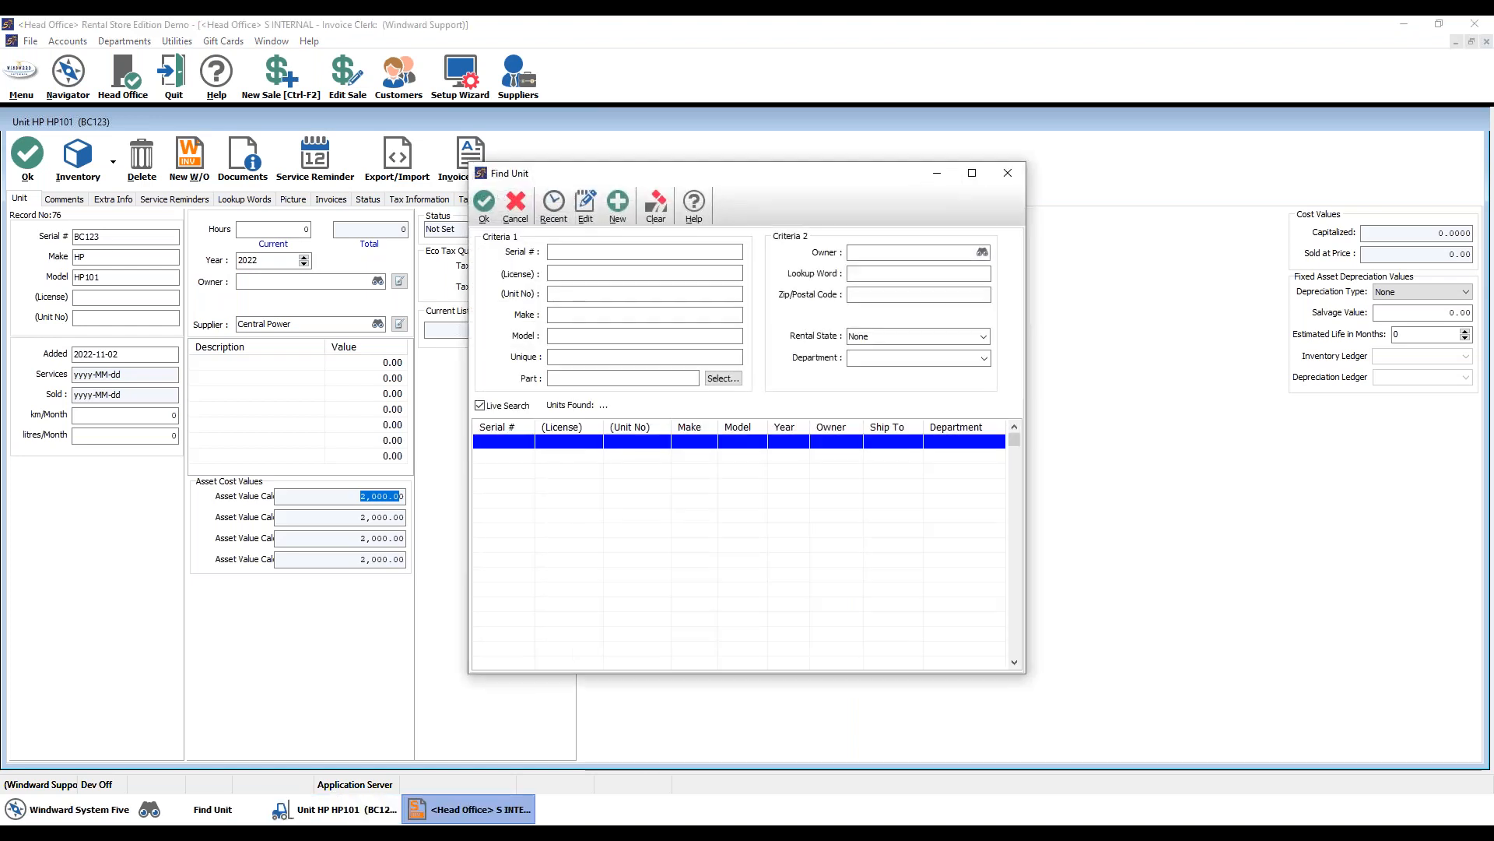
Attach the recent unit BC123 to the service invoice and check its unit details
{"action": "left_click_drag", "start_coordinate": [763, 179], "coordinate": [735, 255]}
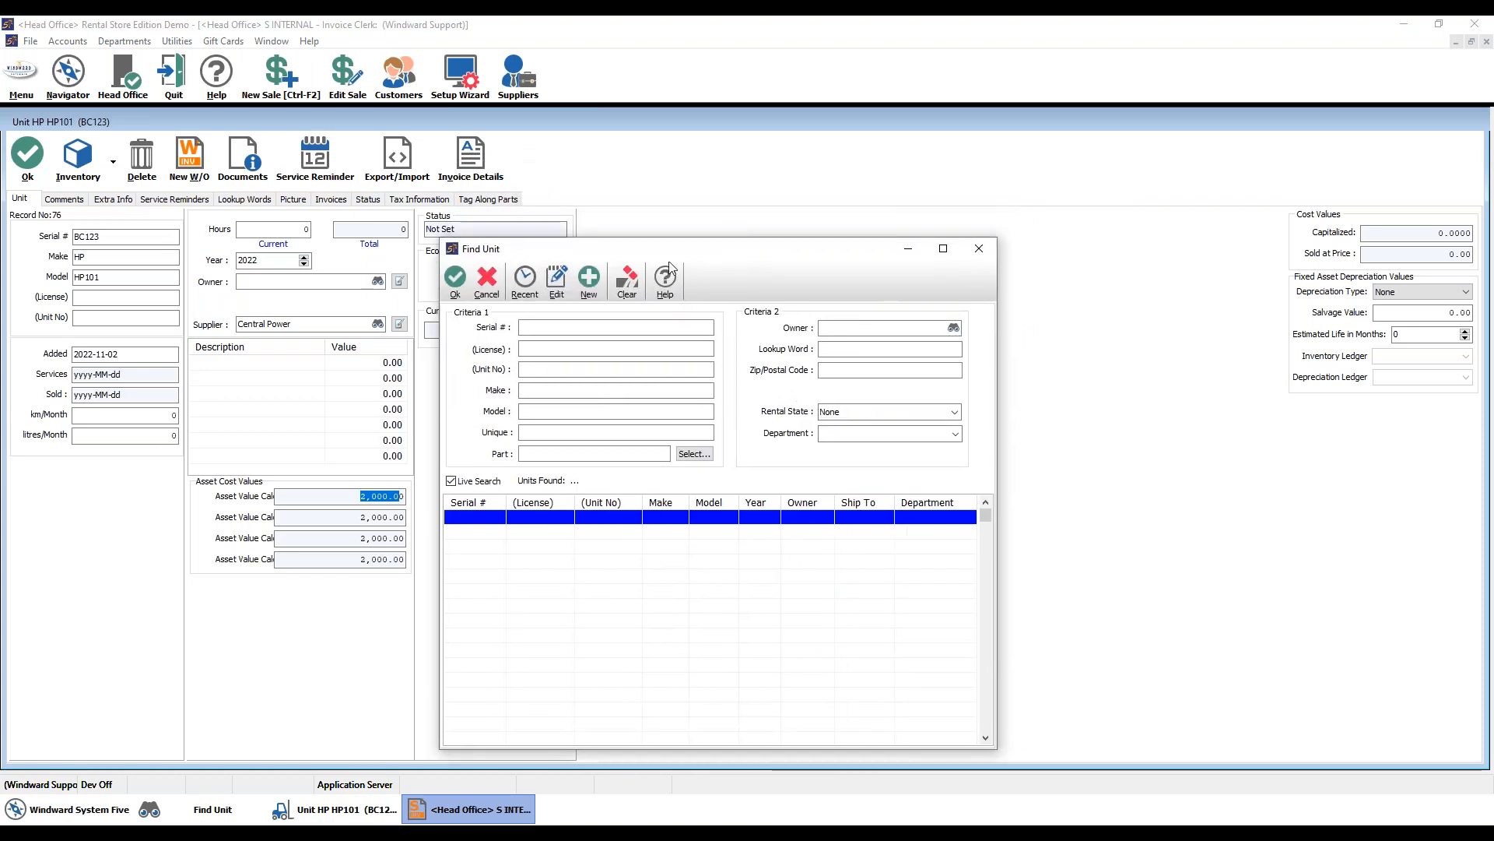
{"action": "left_click", "coordinate": [520, 288]}
{"action": "left_click", "coordinate": [492, 533]}
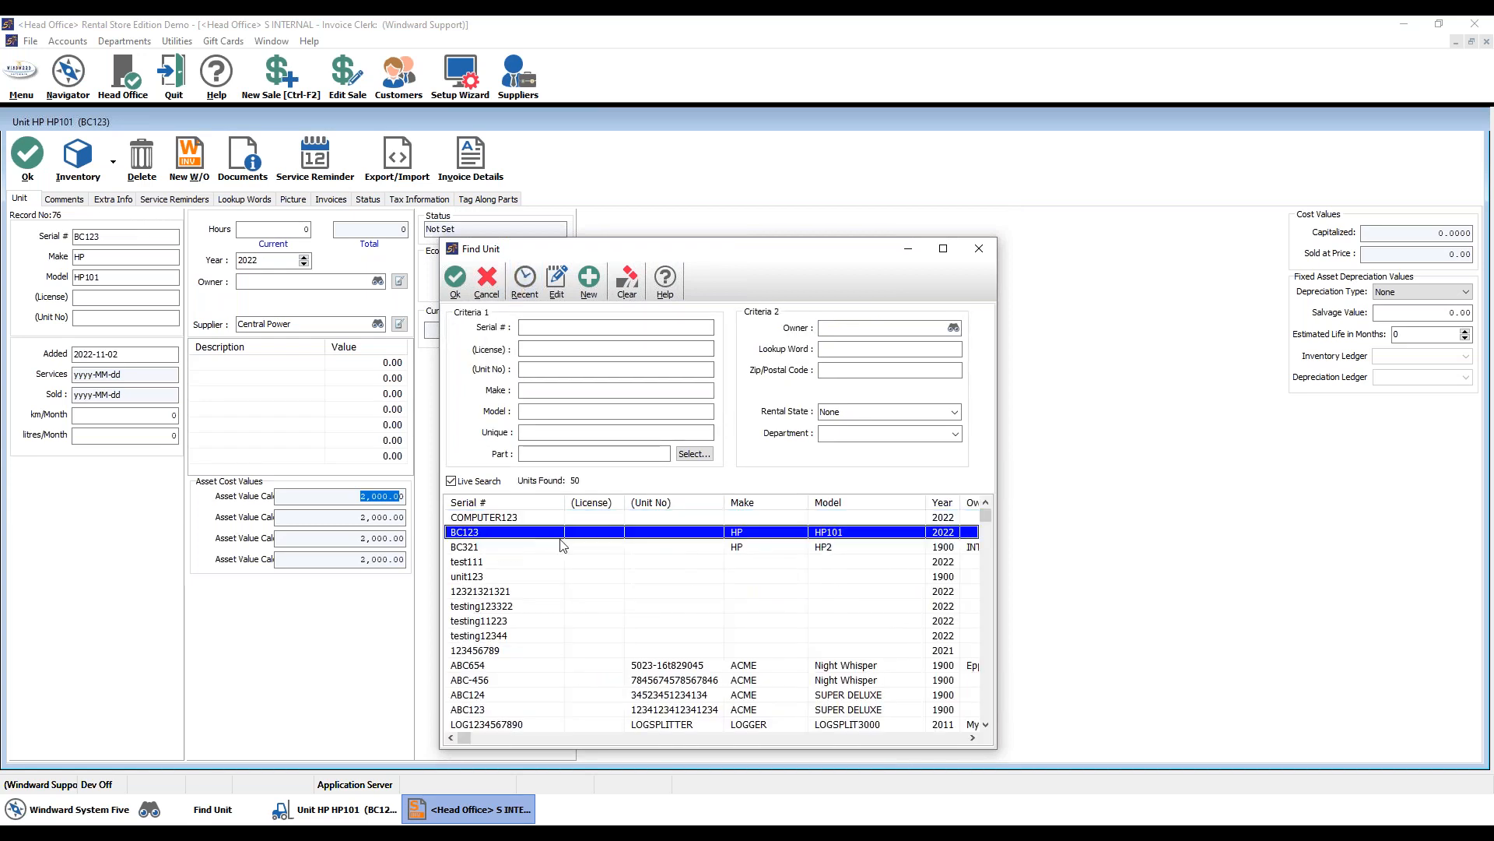
{"action": "left_click", "coordinate": [455, 278]}
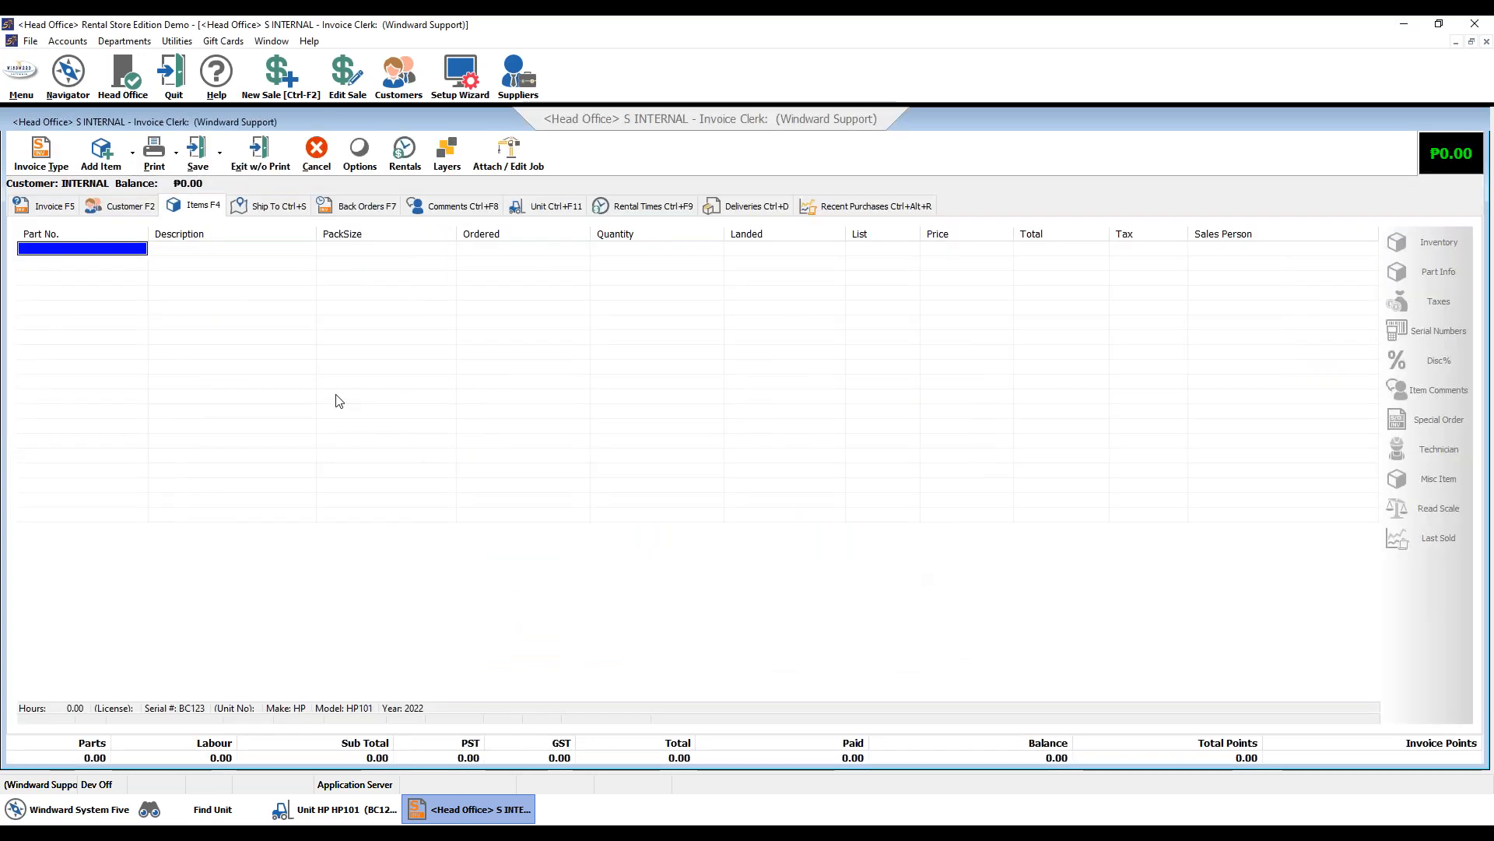
{"action": "left_click", "coordinate": [551, 208]}
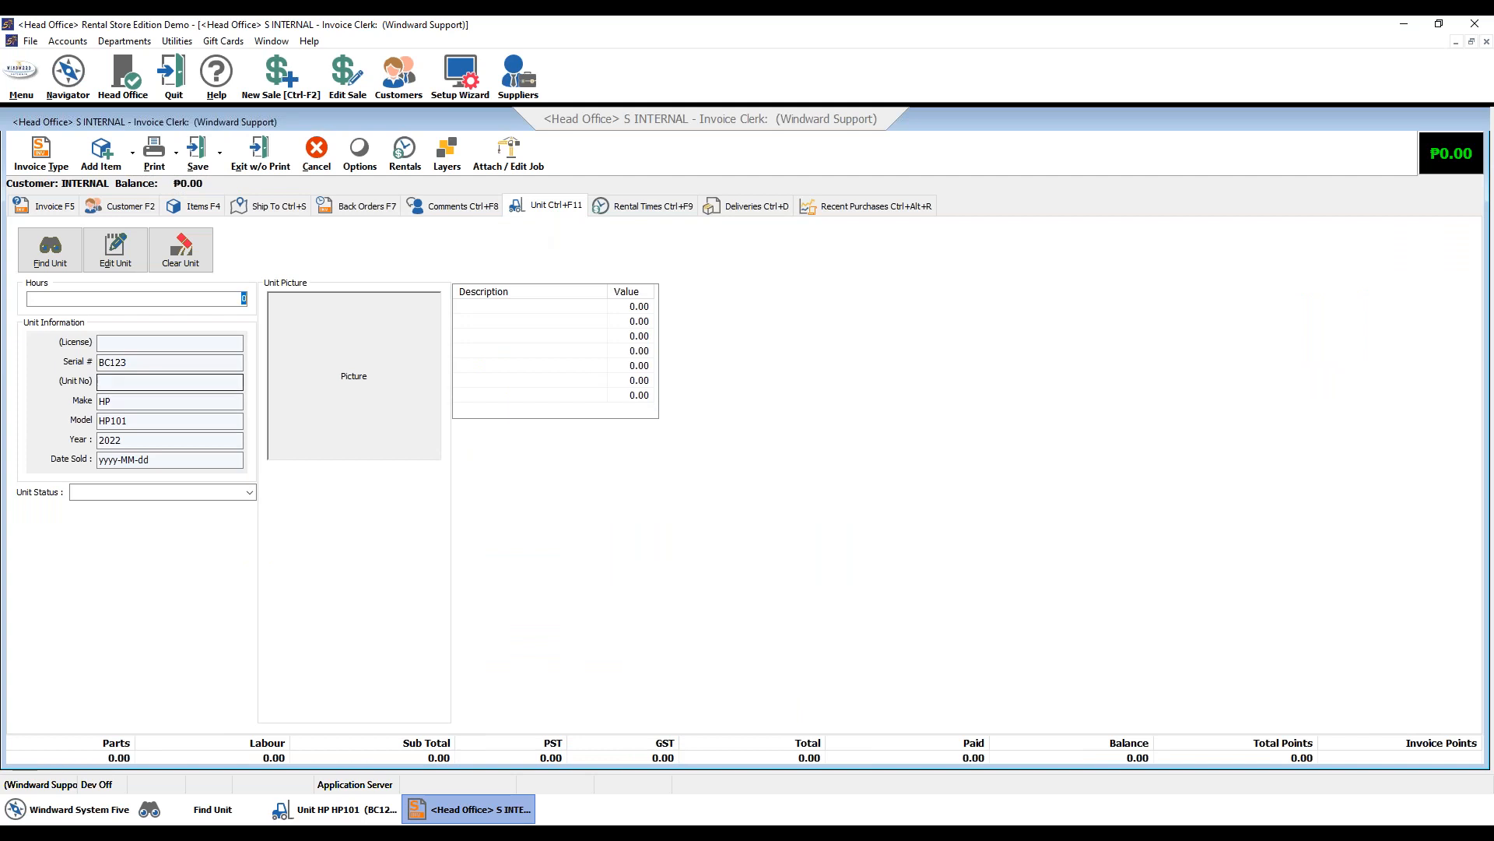
{"action": "left_click", "coordinate": [214, 217]}
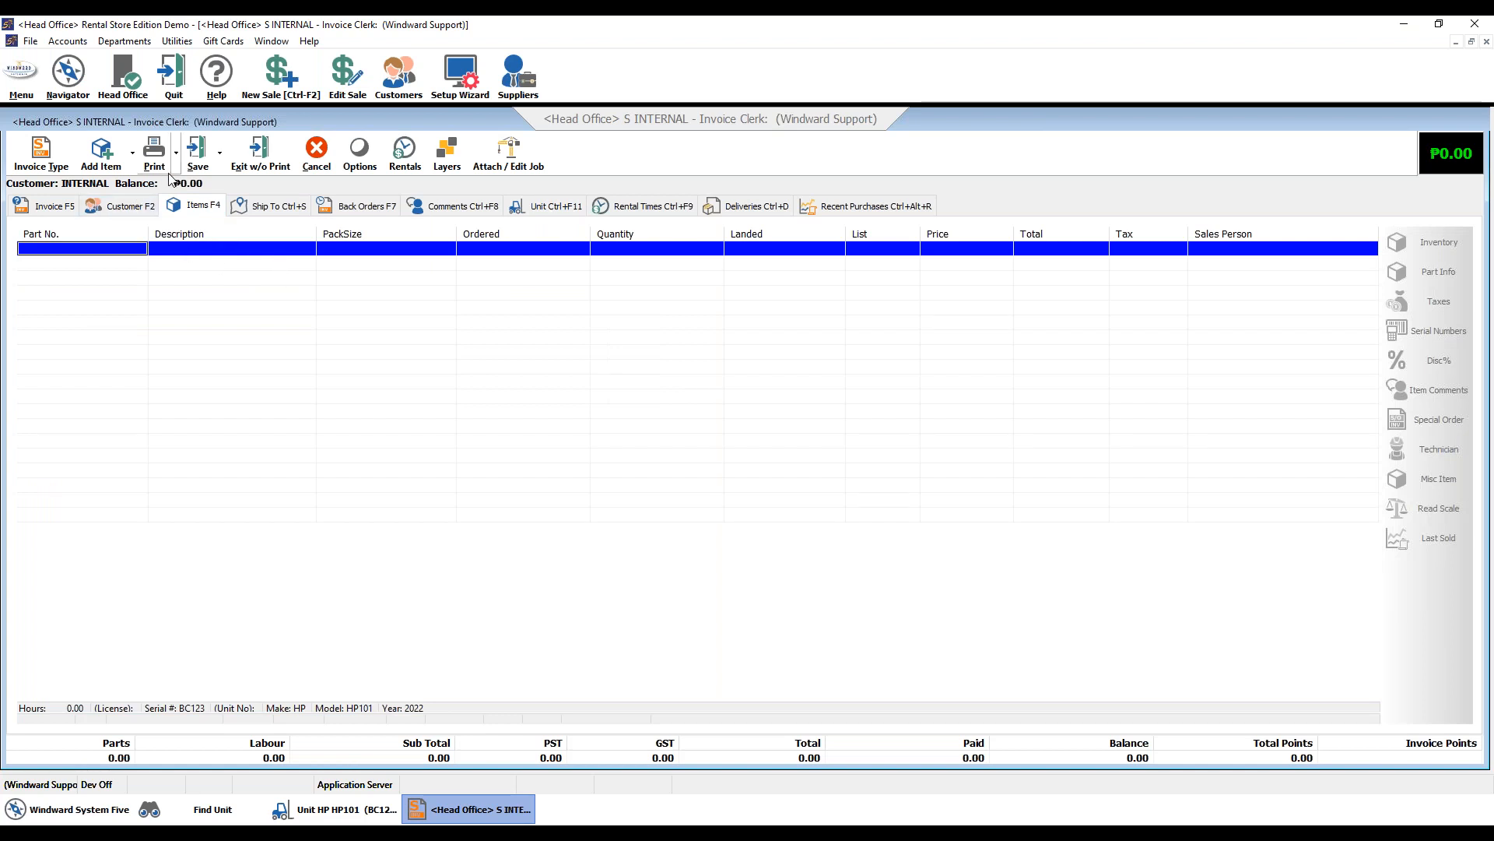
Search for the RAM parts and add RAM8GB to the service invoice's items
{"action": "left_click", "coordinate": [133, 154]}
{"action": "left_click", "coordinate": [127, 185]}
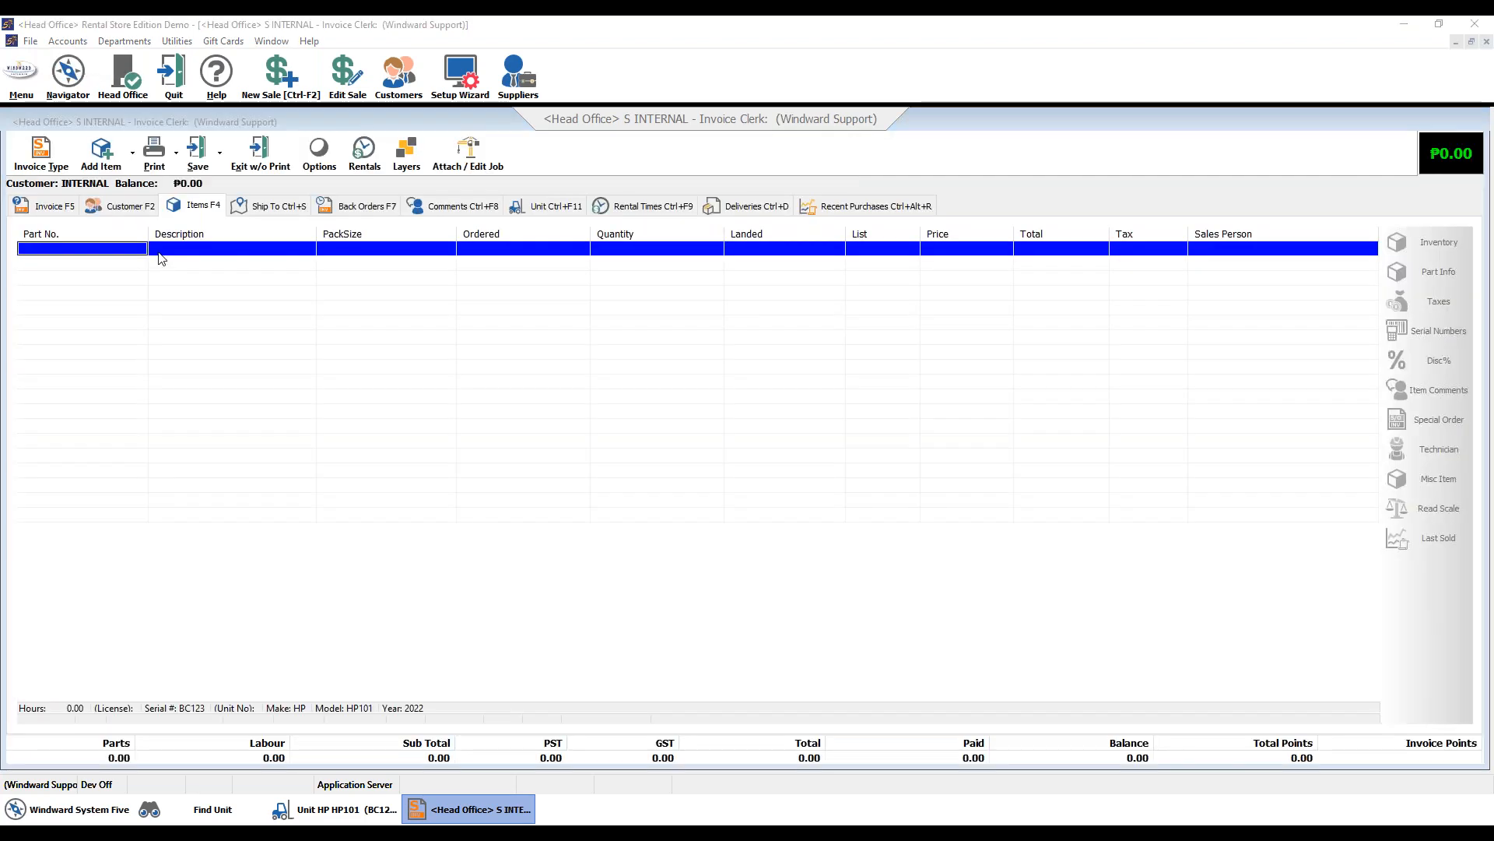
{"action": "type", "text": "spa"}
{"action": "key", "text": "Return"}
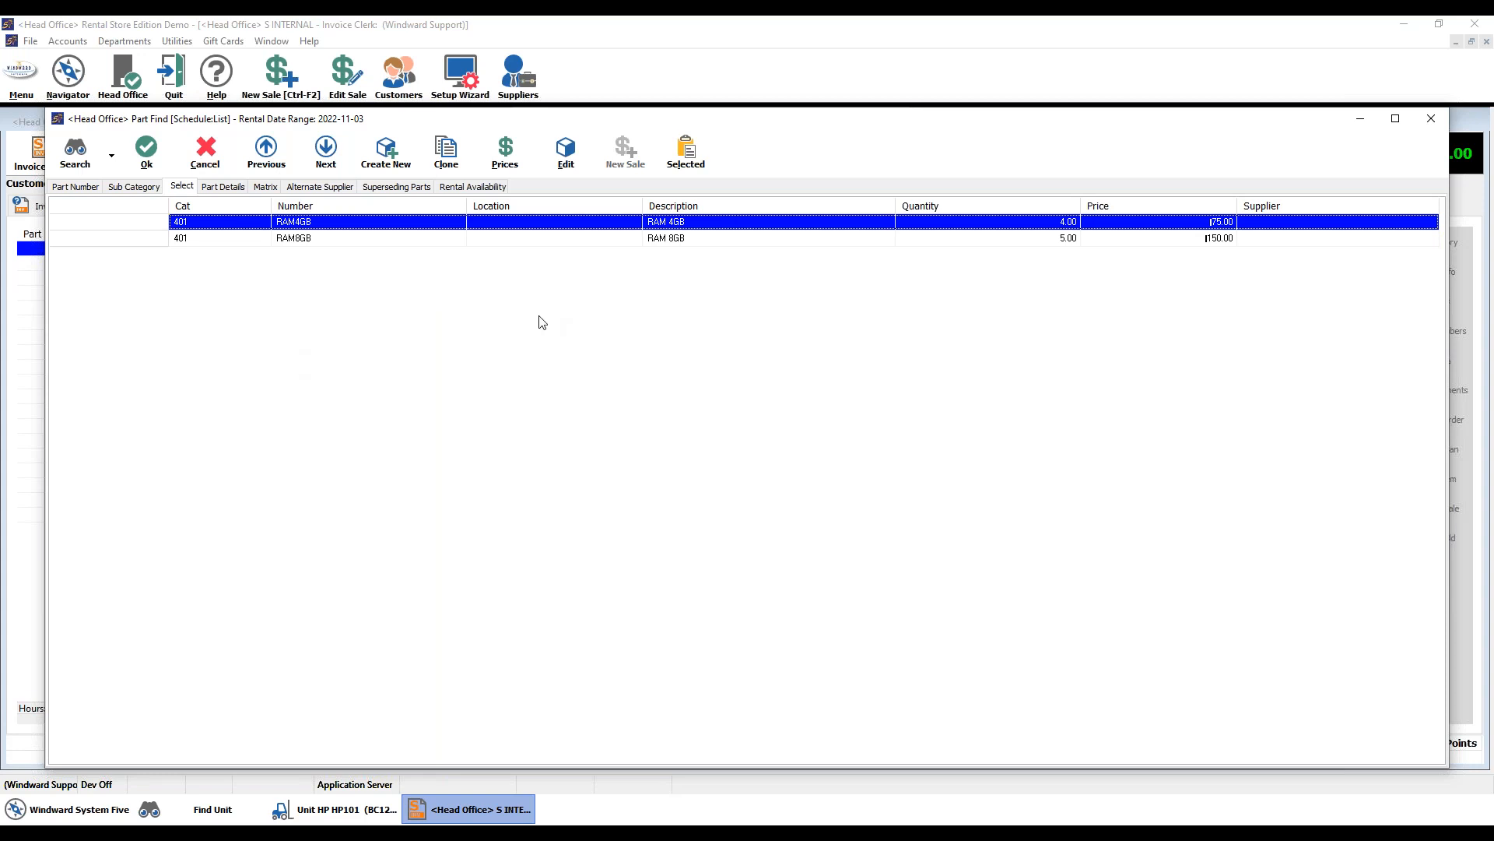
{"action": "left_click", "coordinate": [307, 237]}
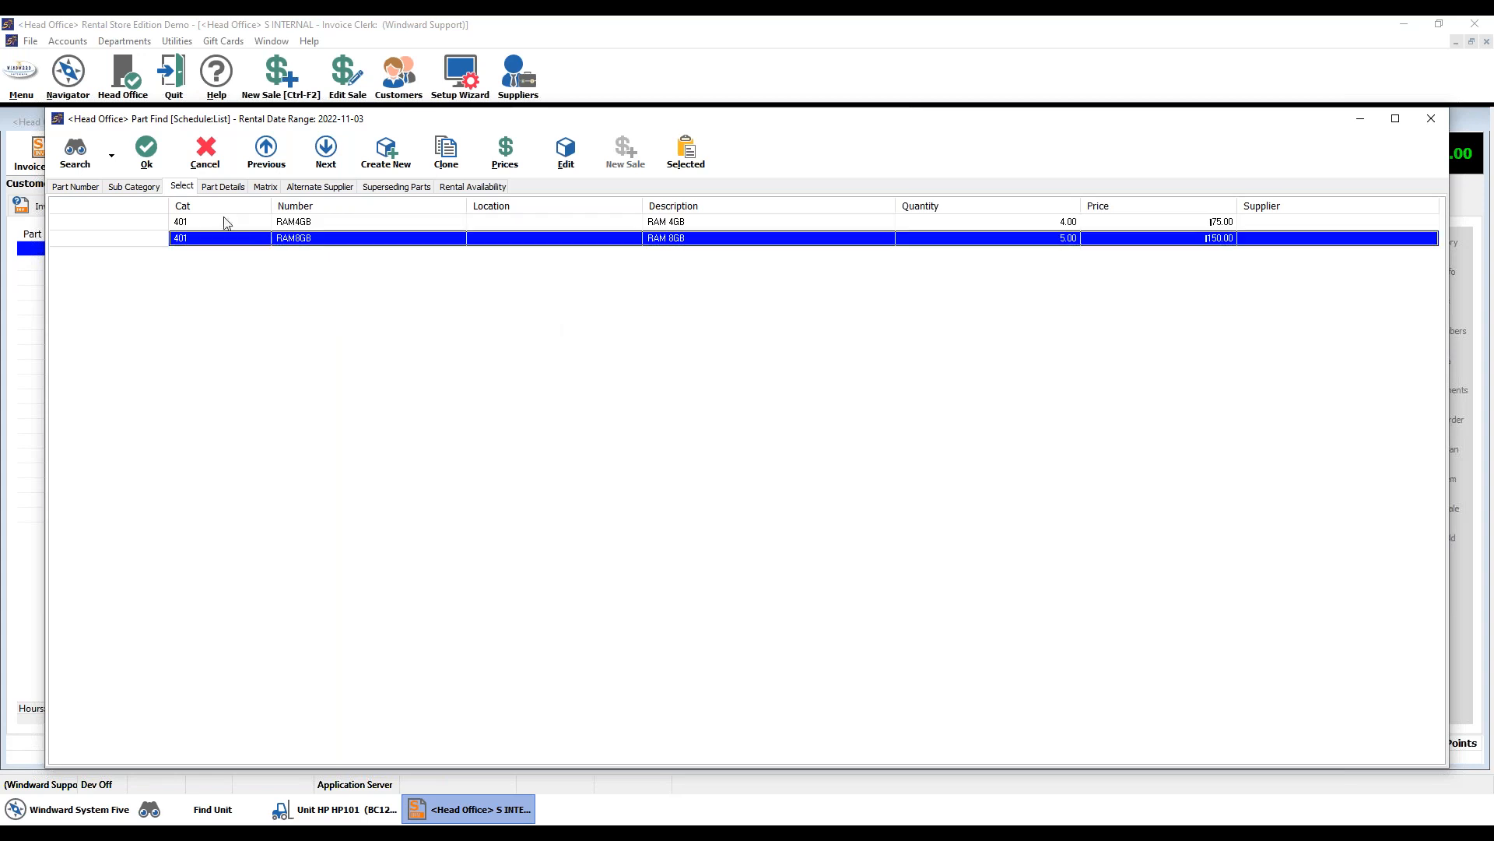
{"action": "left_click", "coordinate": [148, 152]}
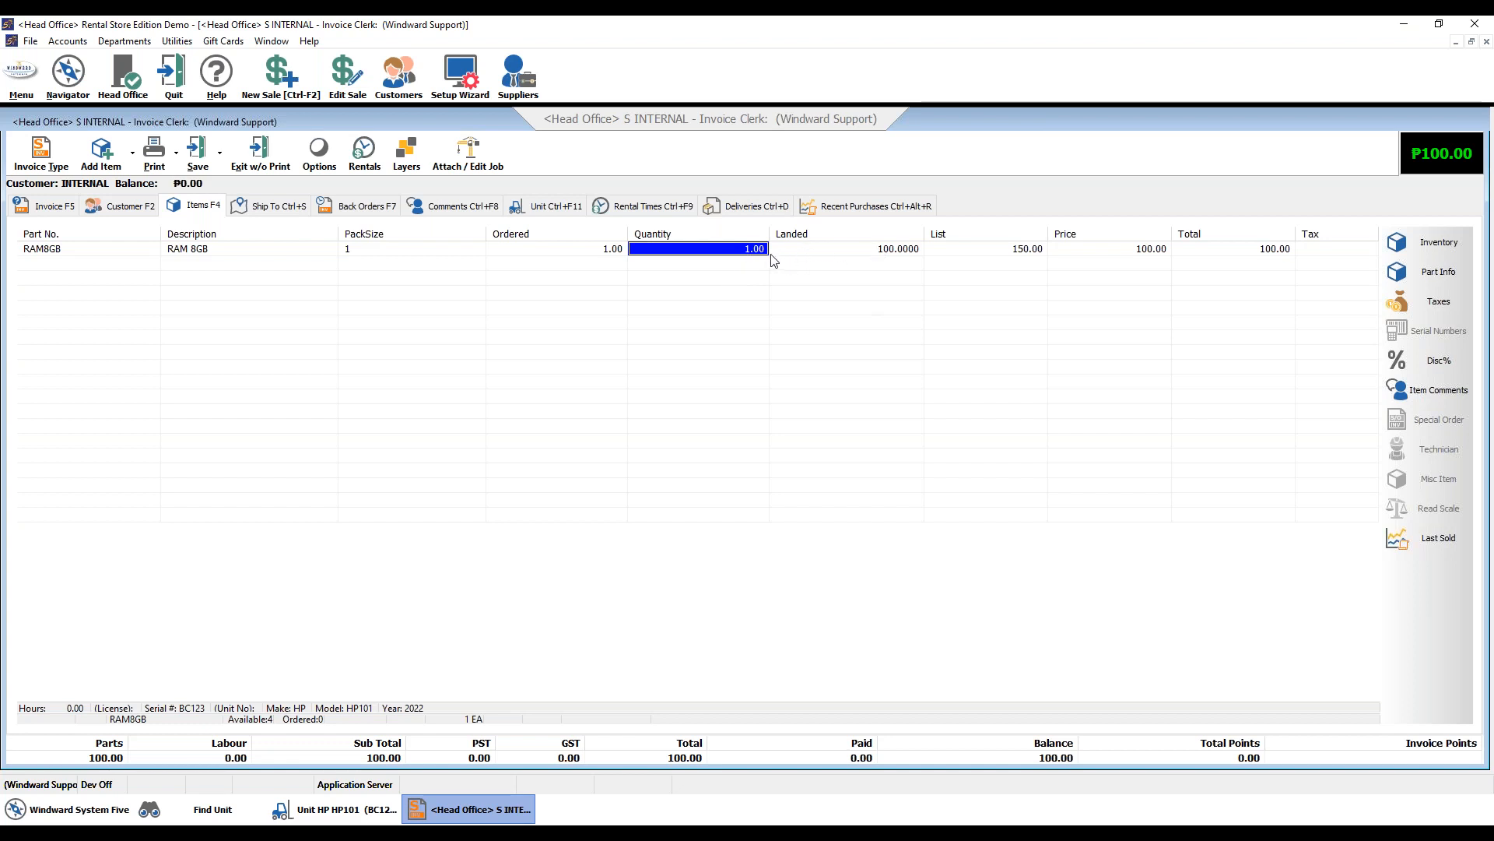
Compare the list value and the price on the RAM8GB line
{"action": "left_click", "coordinate": [1029, 250]}
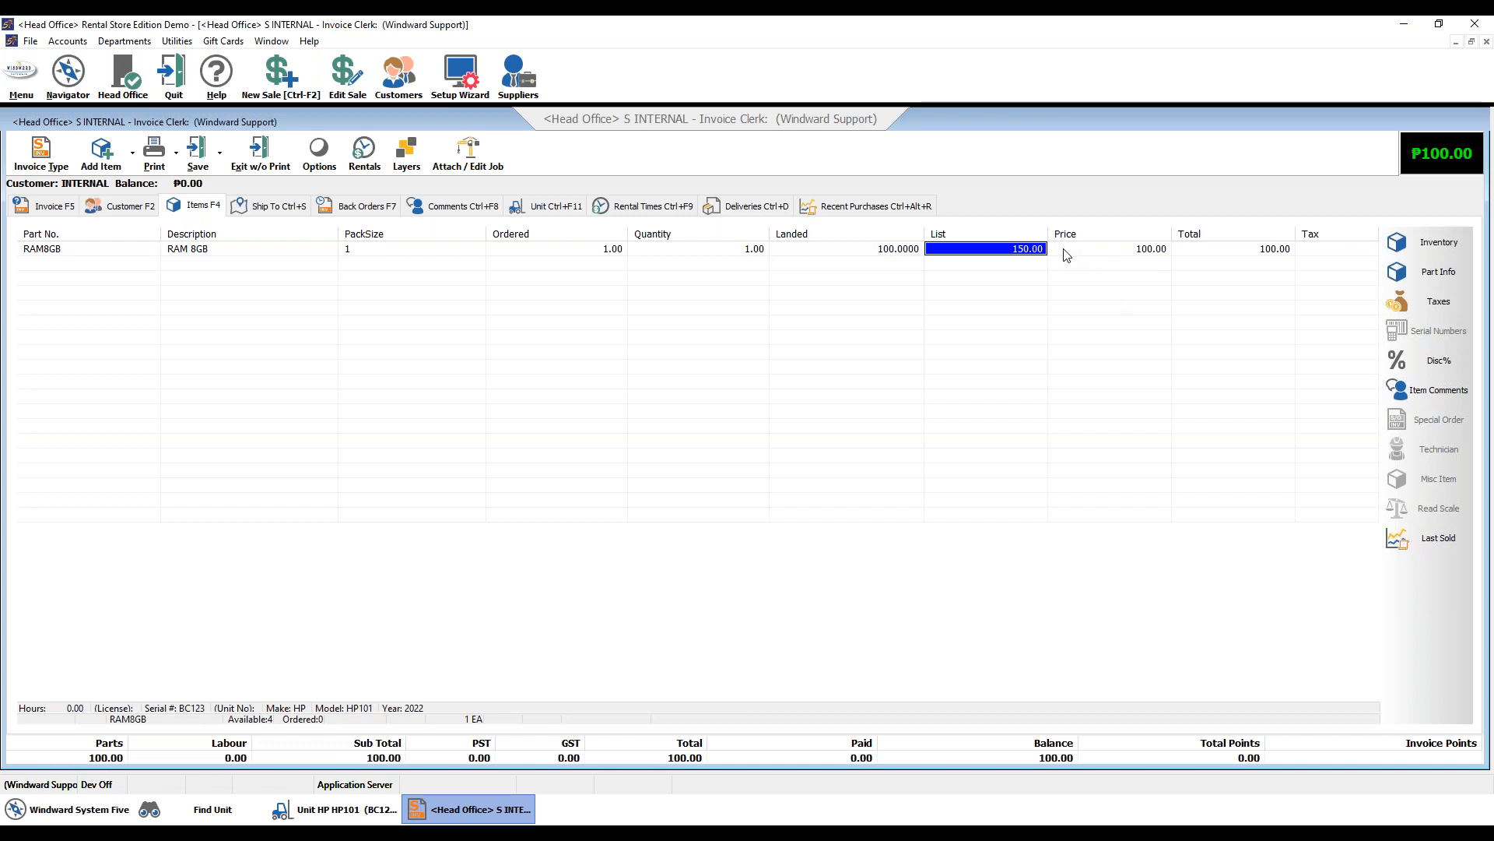
{"action": "left_click", "coordinate": [1121, 254]}
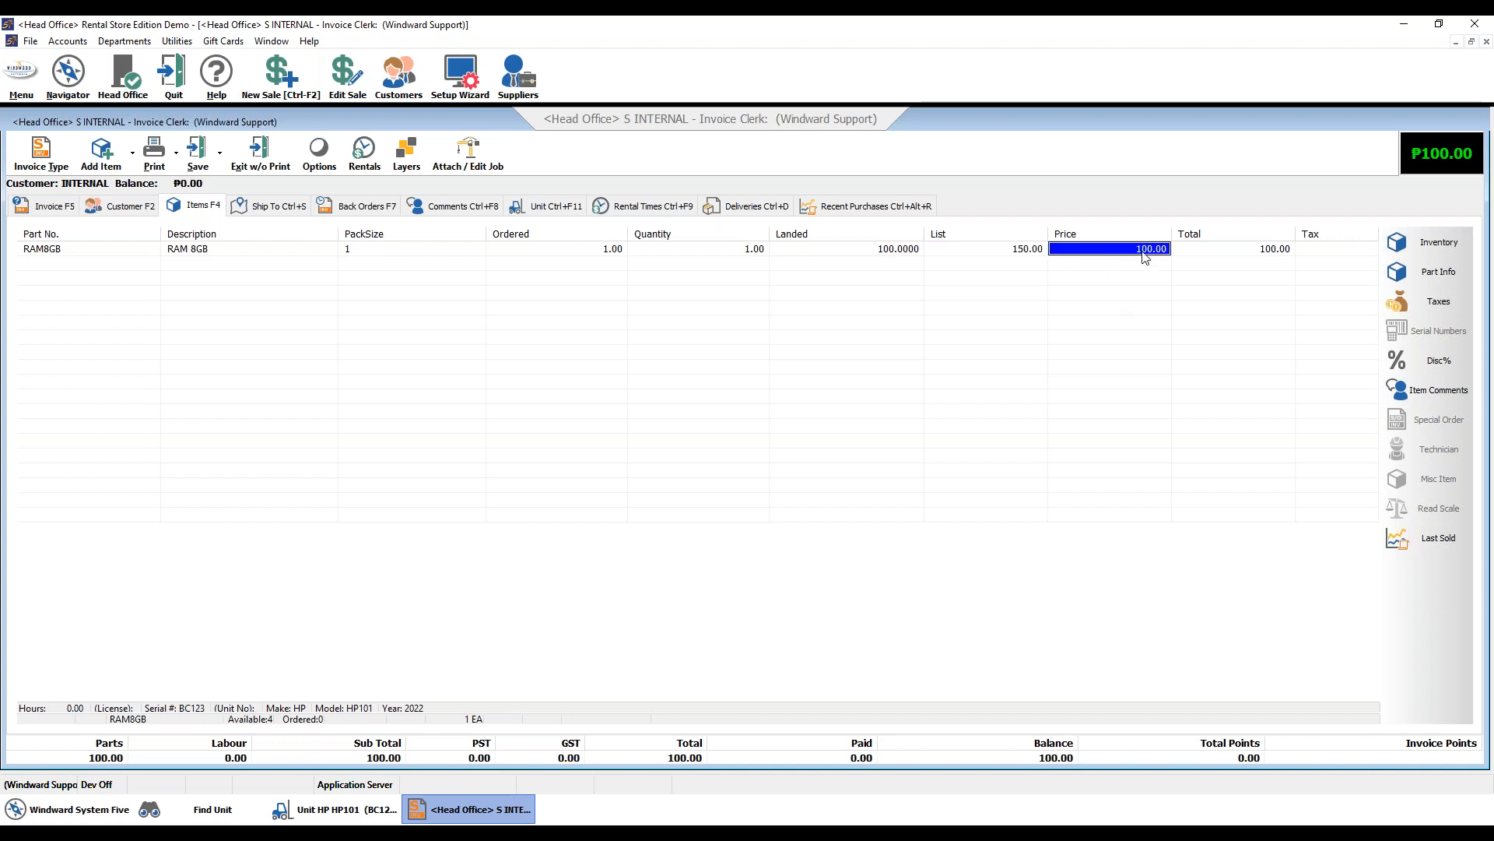
{"action": "left_click", "coordinate": [984, 255]}
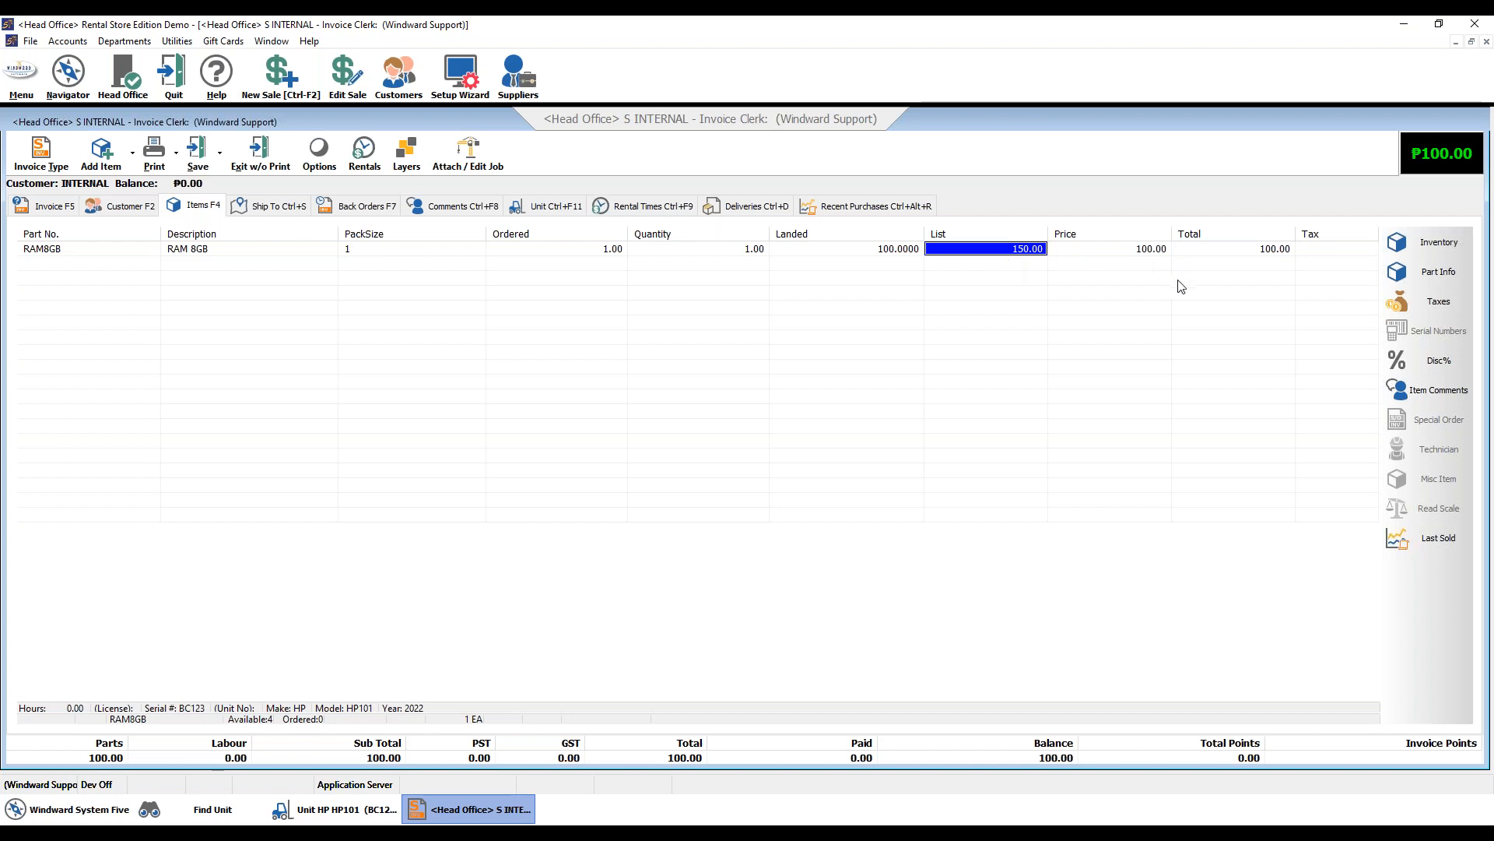
{"action": "left_click", "coordinate": [1110, 251]}
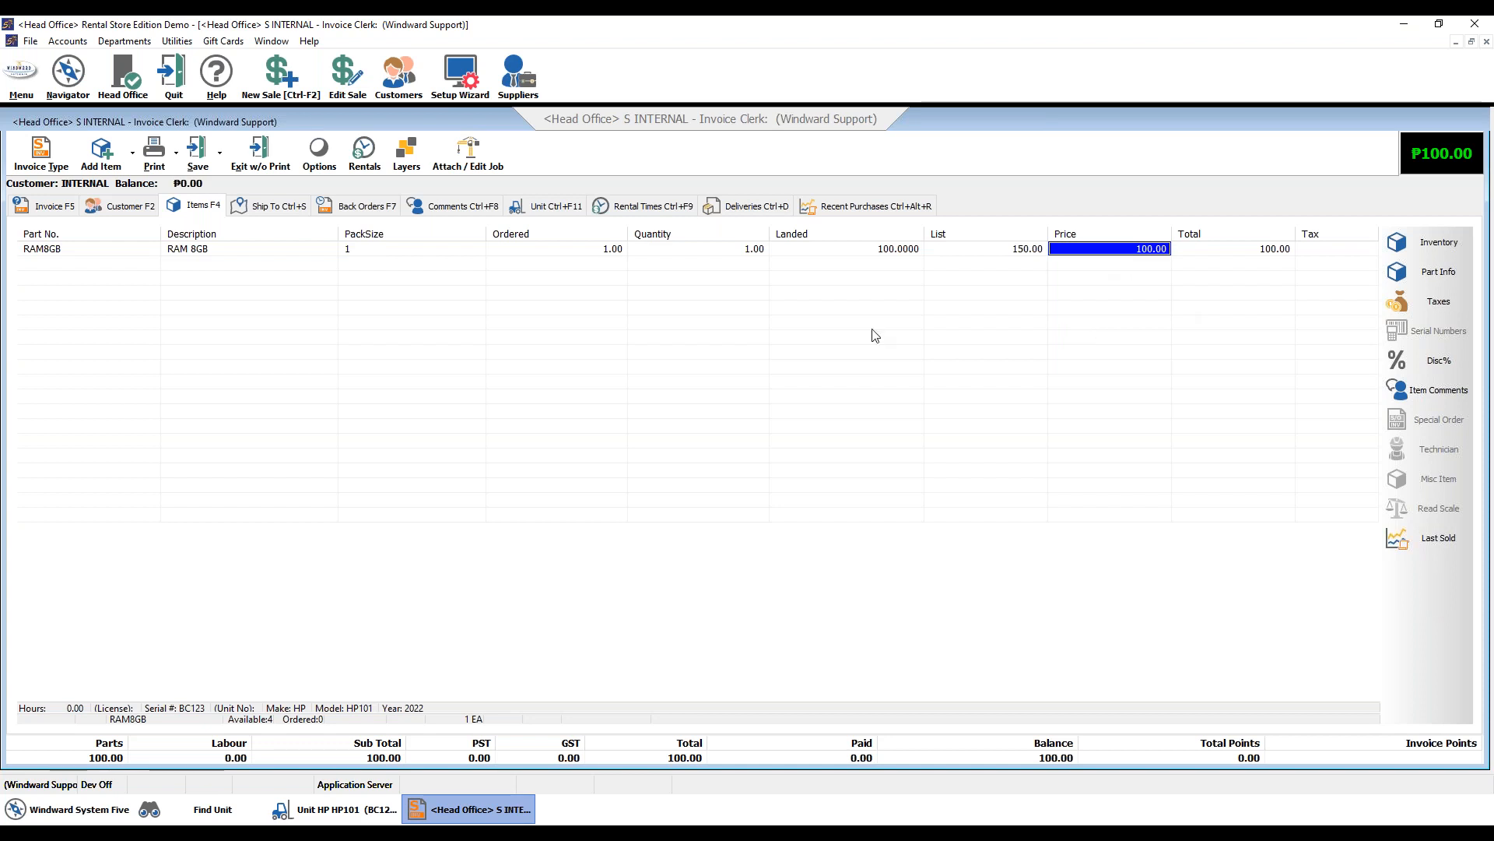
Recheck the unit attached to the service invoice and exit the invoice without printing
{"action": "left_click", "coordinate": [535, 212]}
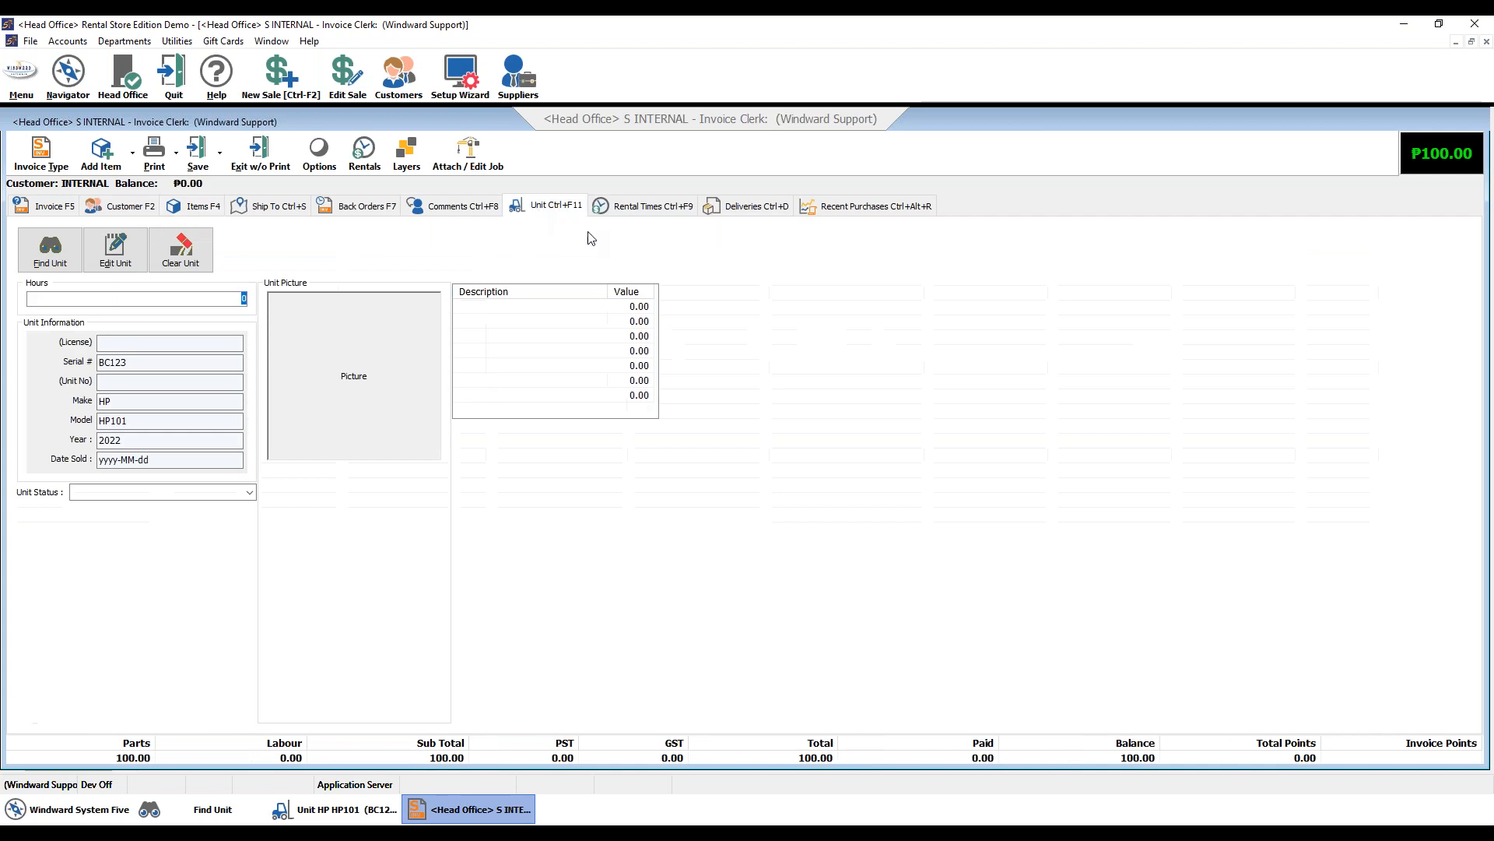
{"action": "left_click", "coordinate": [200, 212]}
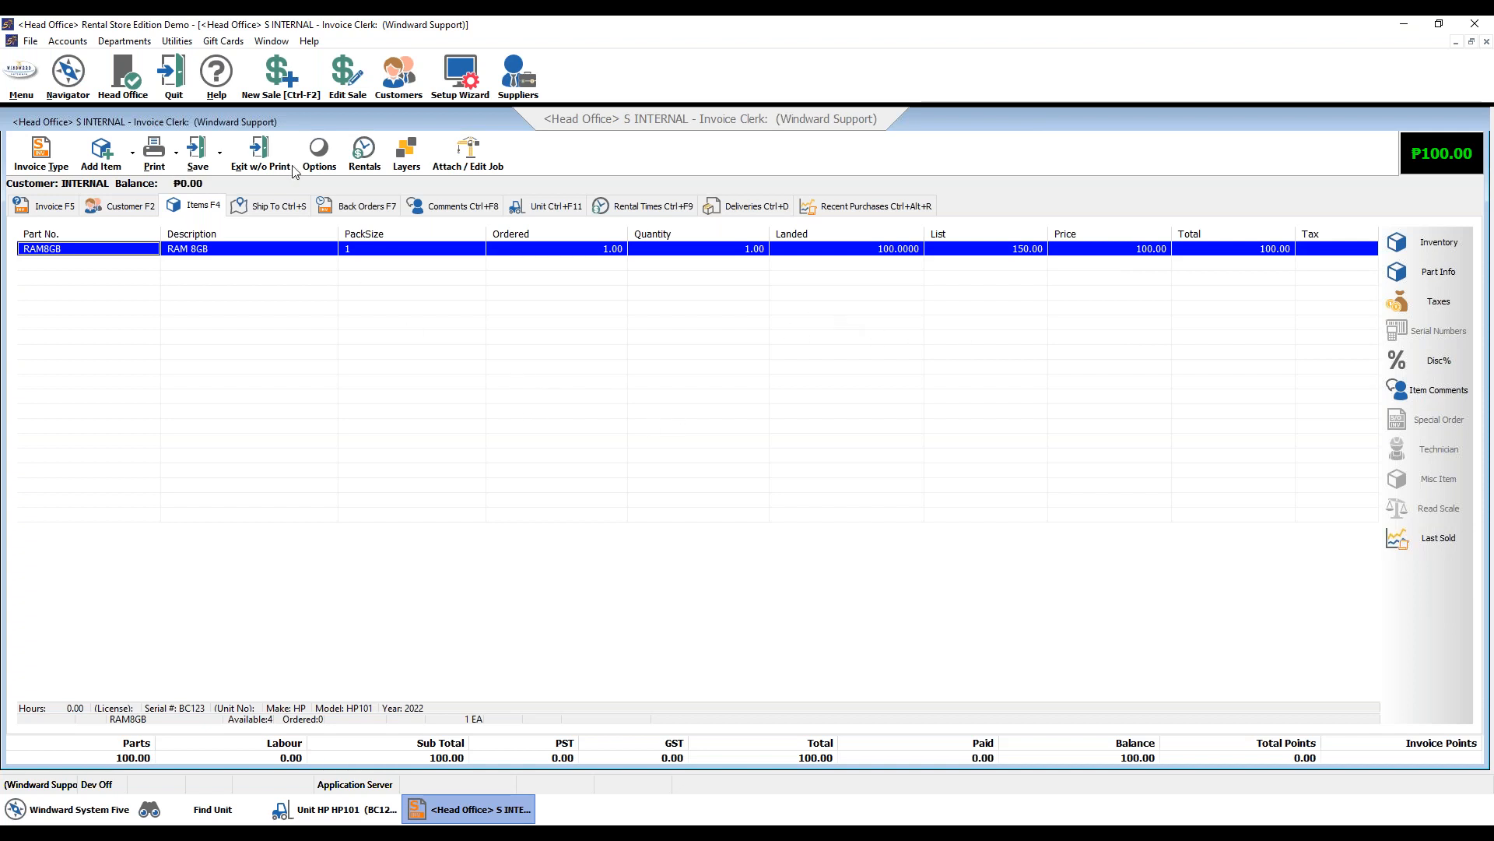
{"action": "left_click", "coordinate": [260, 153]}
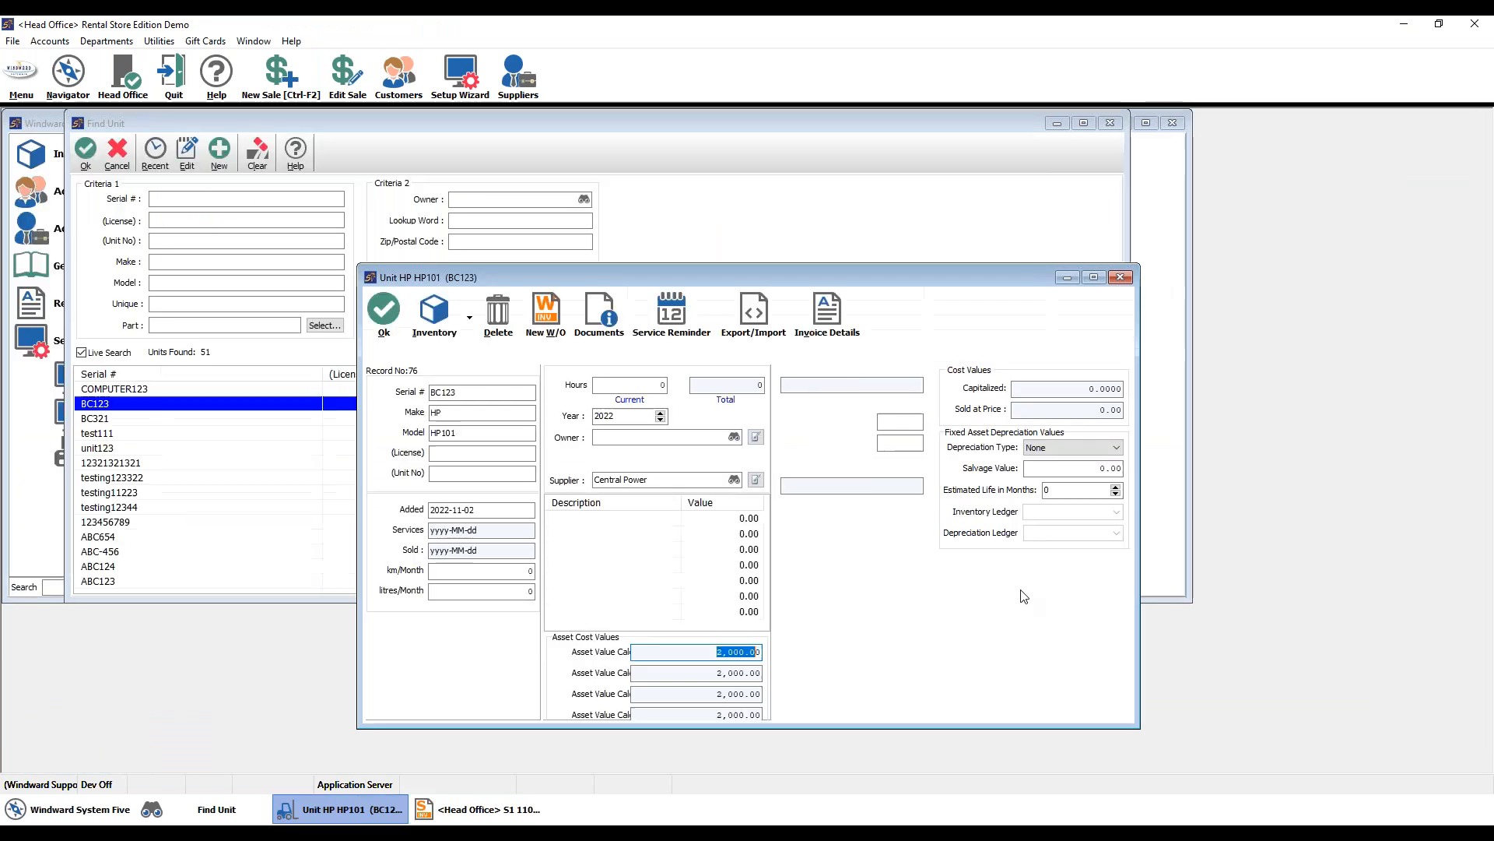
Reopen the BC123 unit record and check its asset cost values and capitalized amount
{"action": "left_click", "coordinate": [1120, 277]}
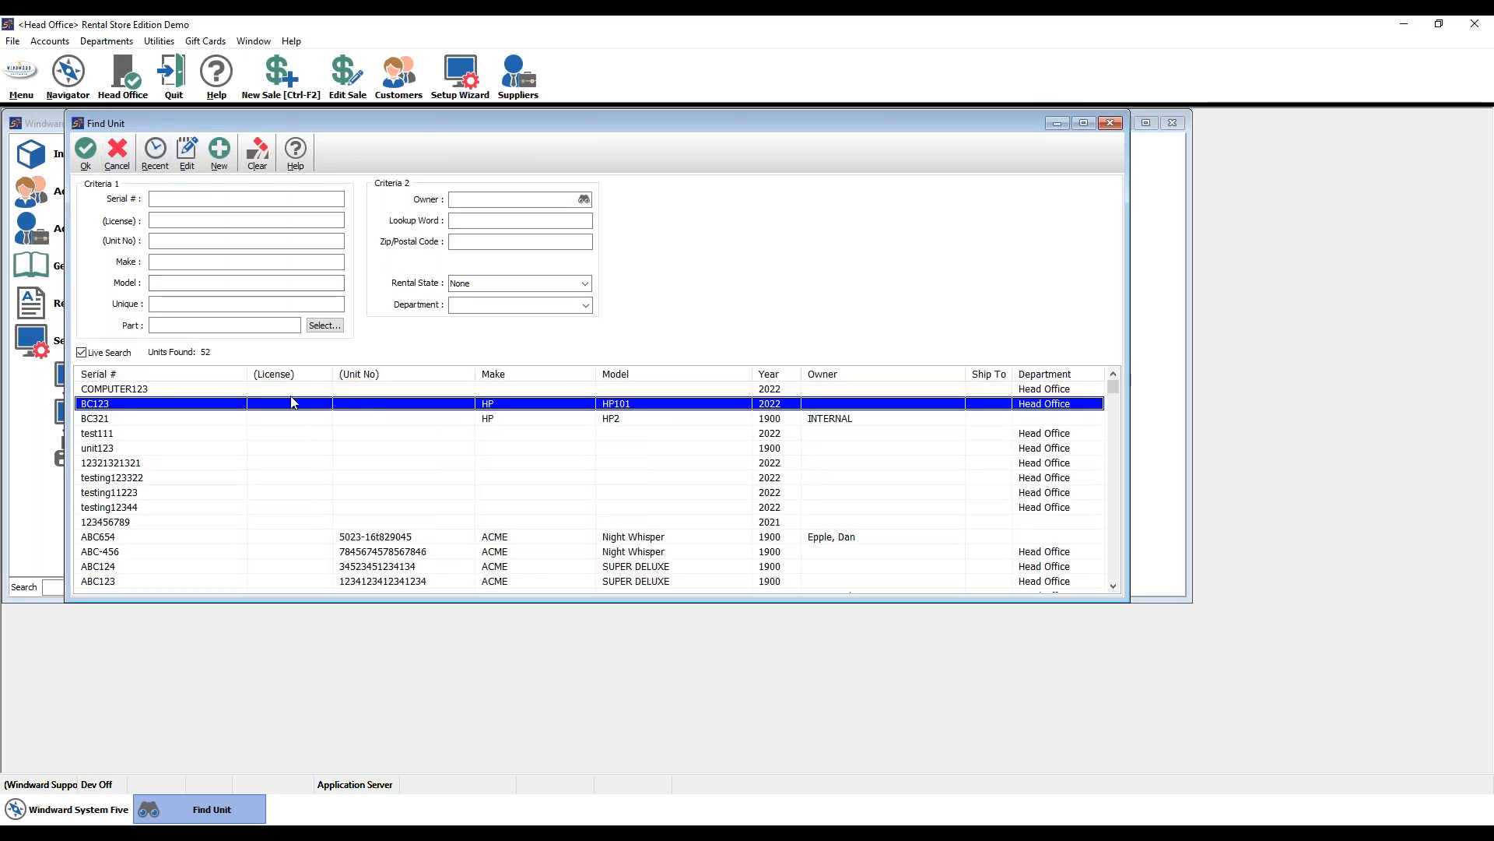
{"action": "double_click", "coordinate": [205, 417]}
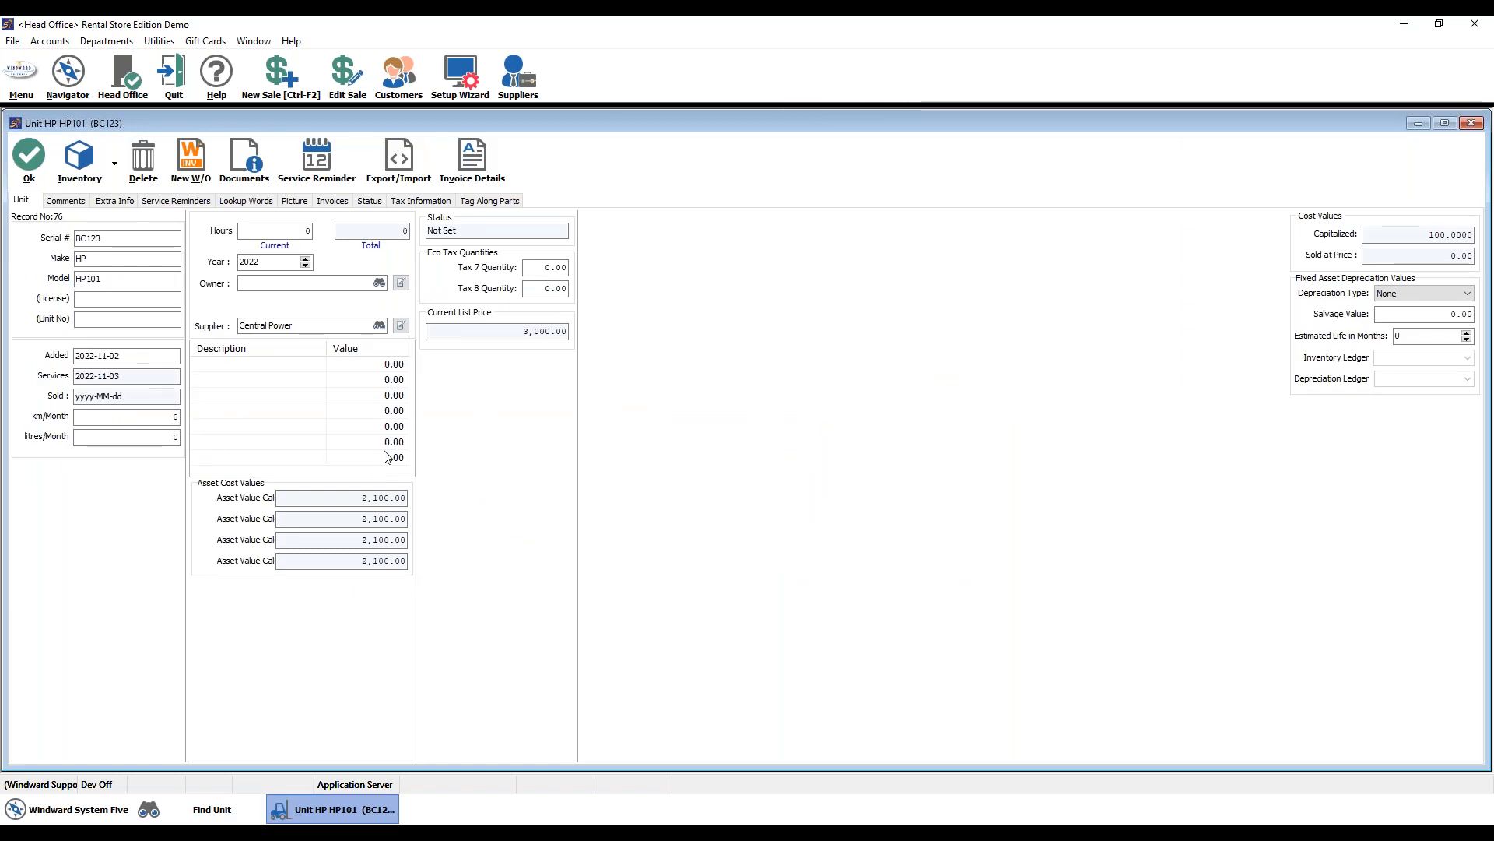
{"action": "left_click", "coordinate": [365, 500]}
{"action": "left_click_drag", "start_coordinate": [1429, 234], "coordinate": [1446, 233]}
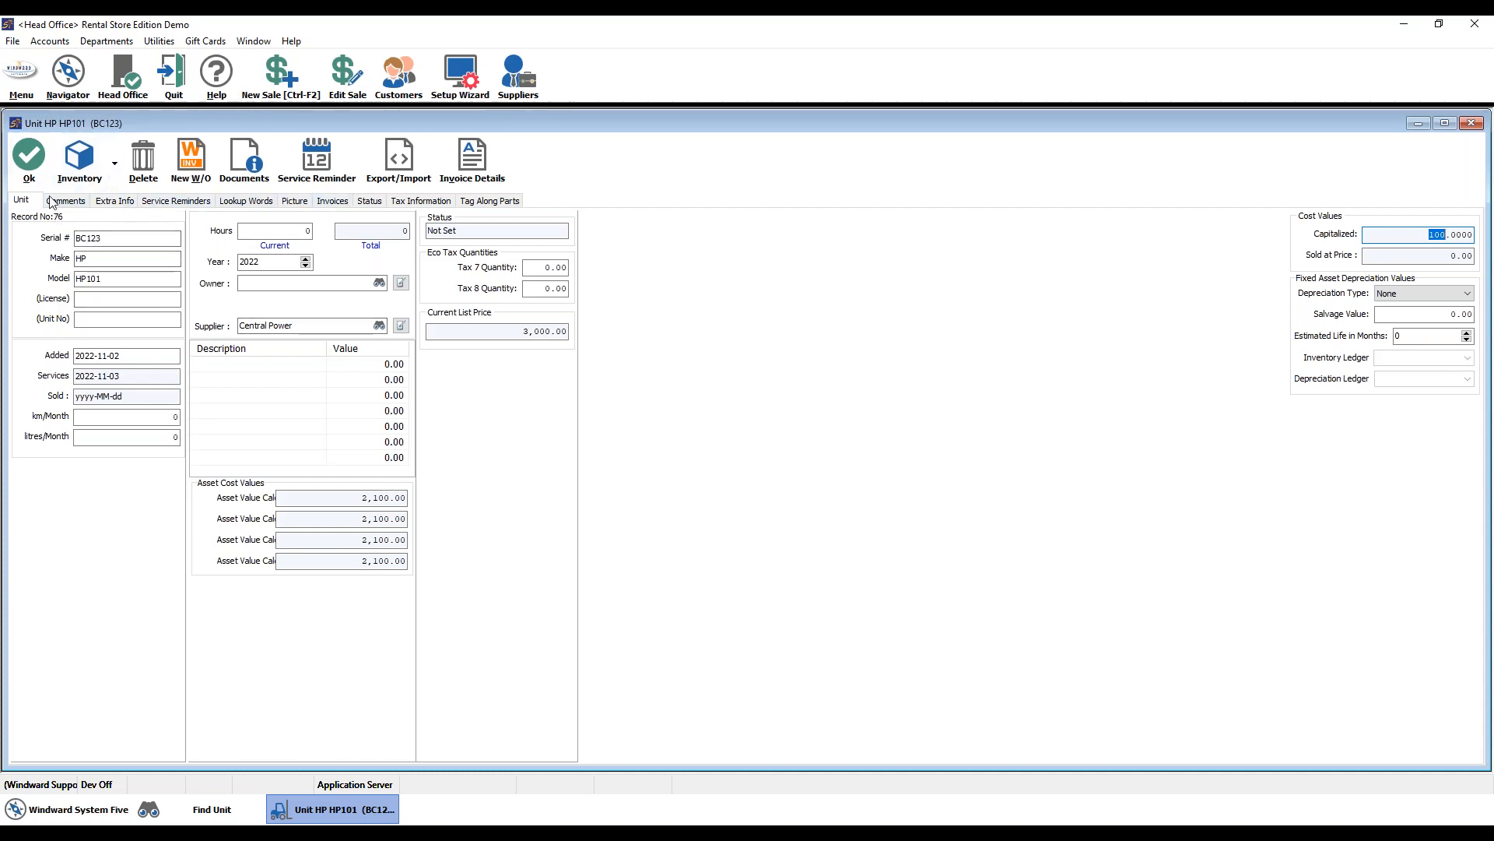
Review the unit's capitalization/depreciation and completed invoices, and close the unit record
{"action": "left_click", "coordinate": [324, 204]}
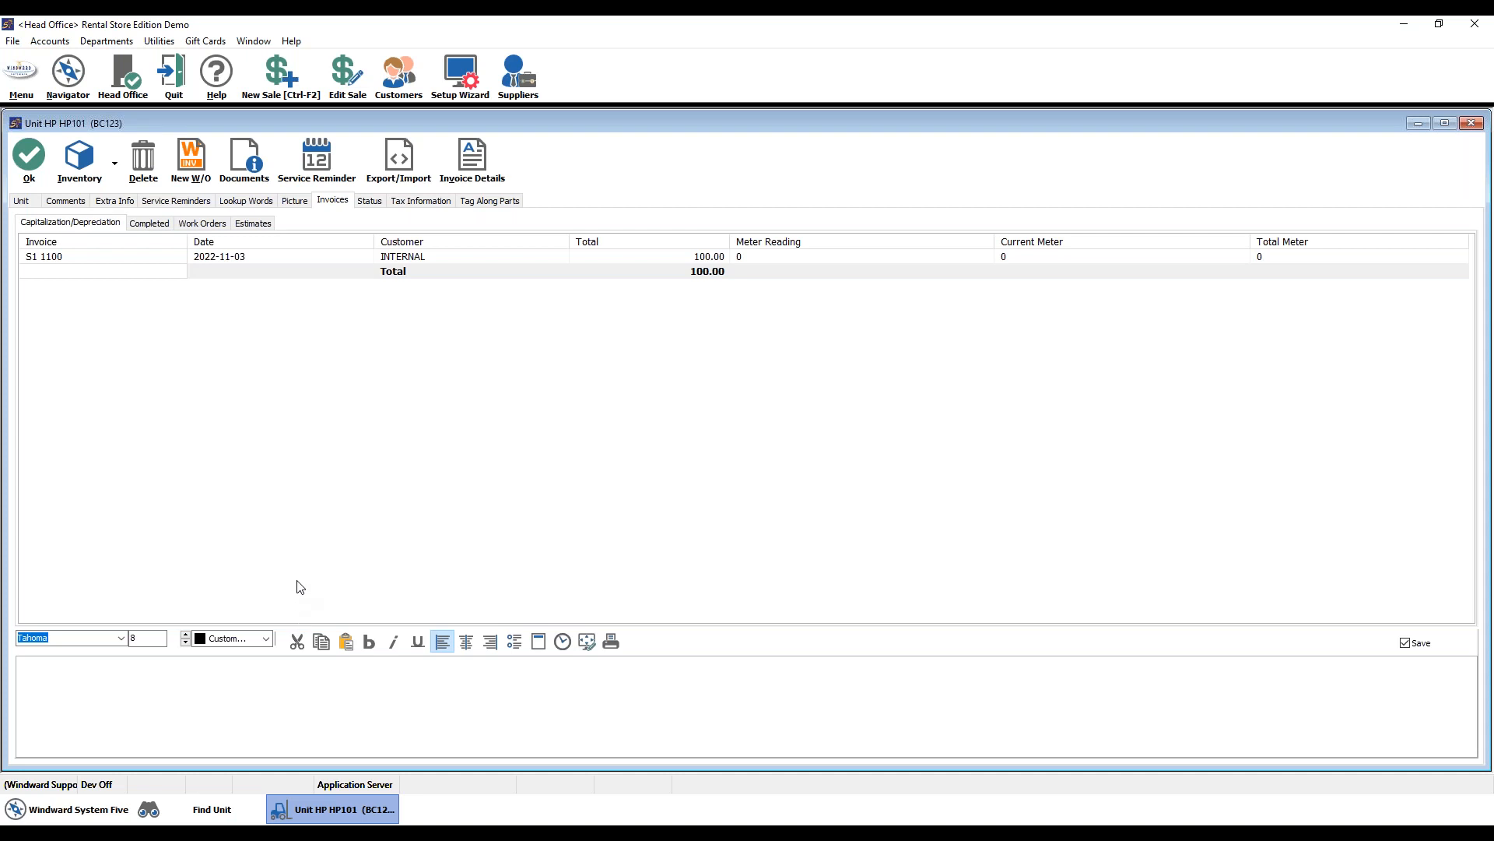
{"action": "left_click", "coordinate": [149, 225]}
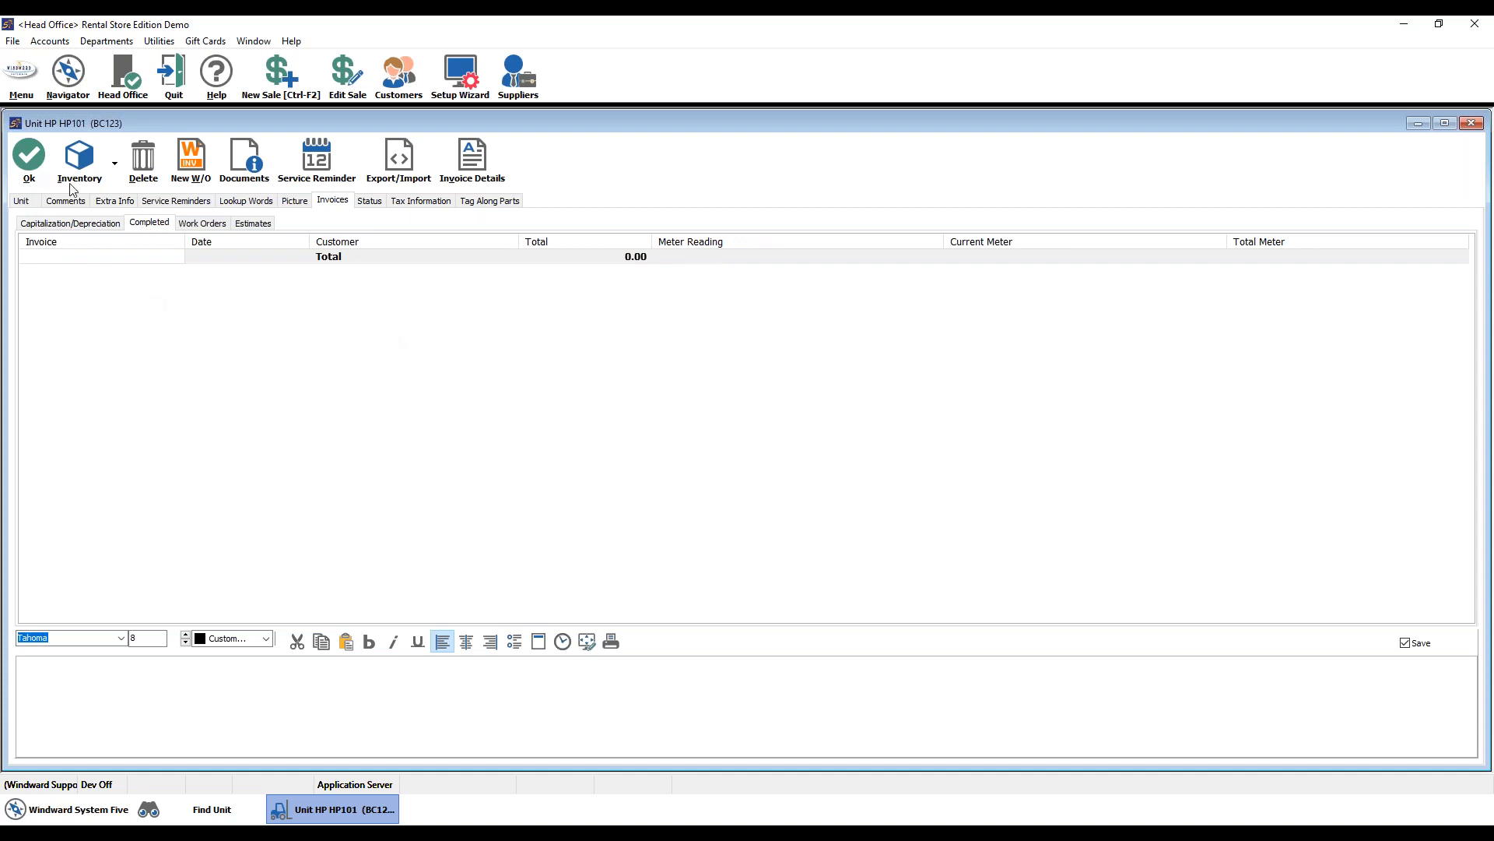
{"action": "left_click", "coordinate": [28, 156]}
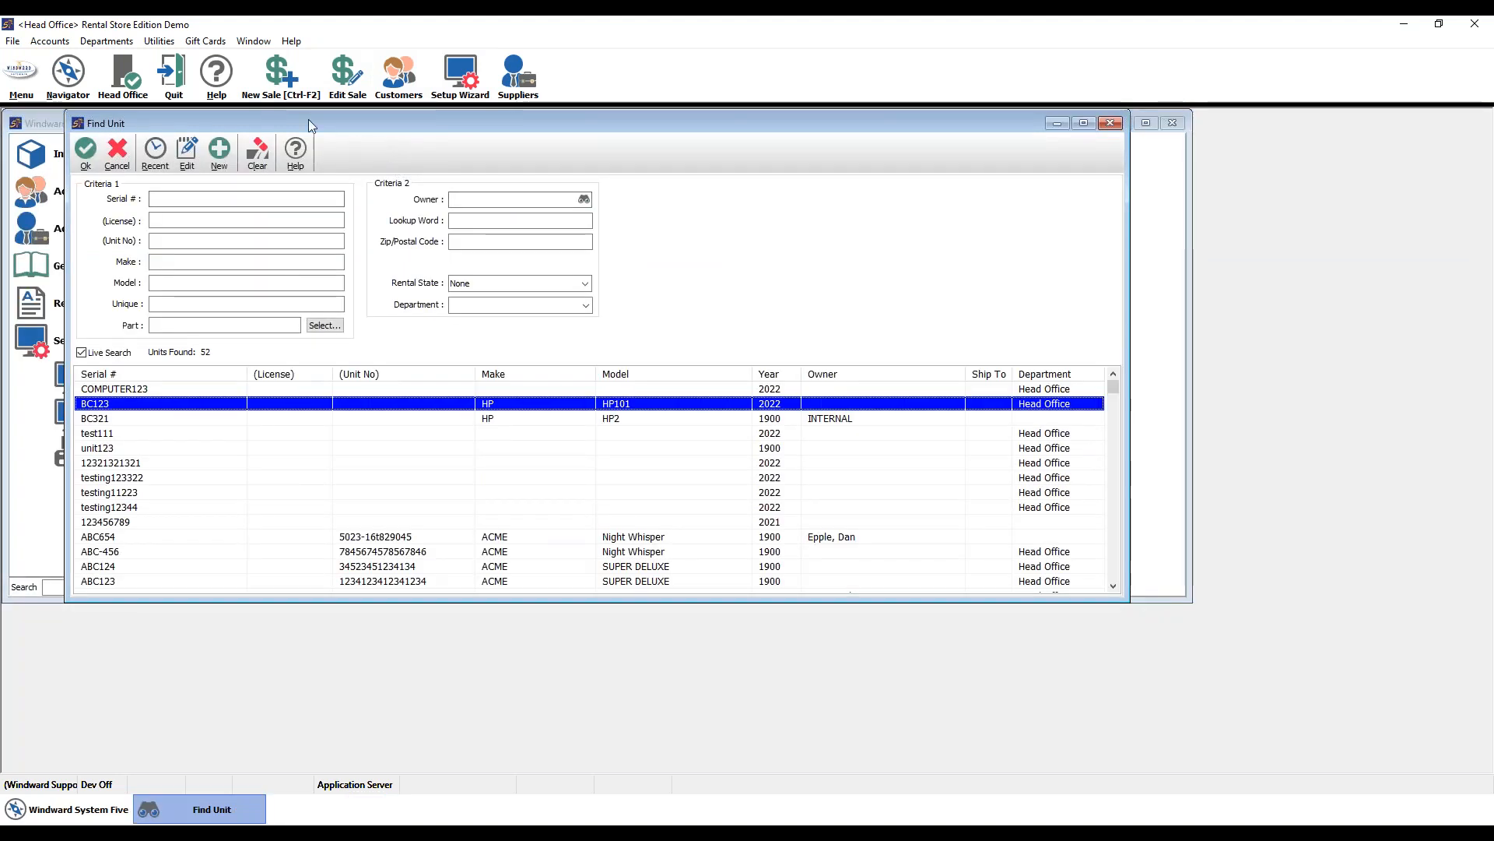
Create a new Accounts Receivable invoice for the customer in the Head Office department
{"action": "left_click", "coordinate": [294, 95]}
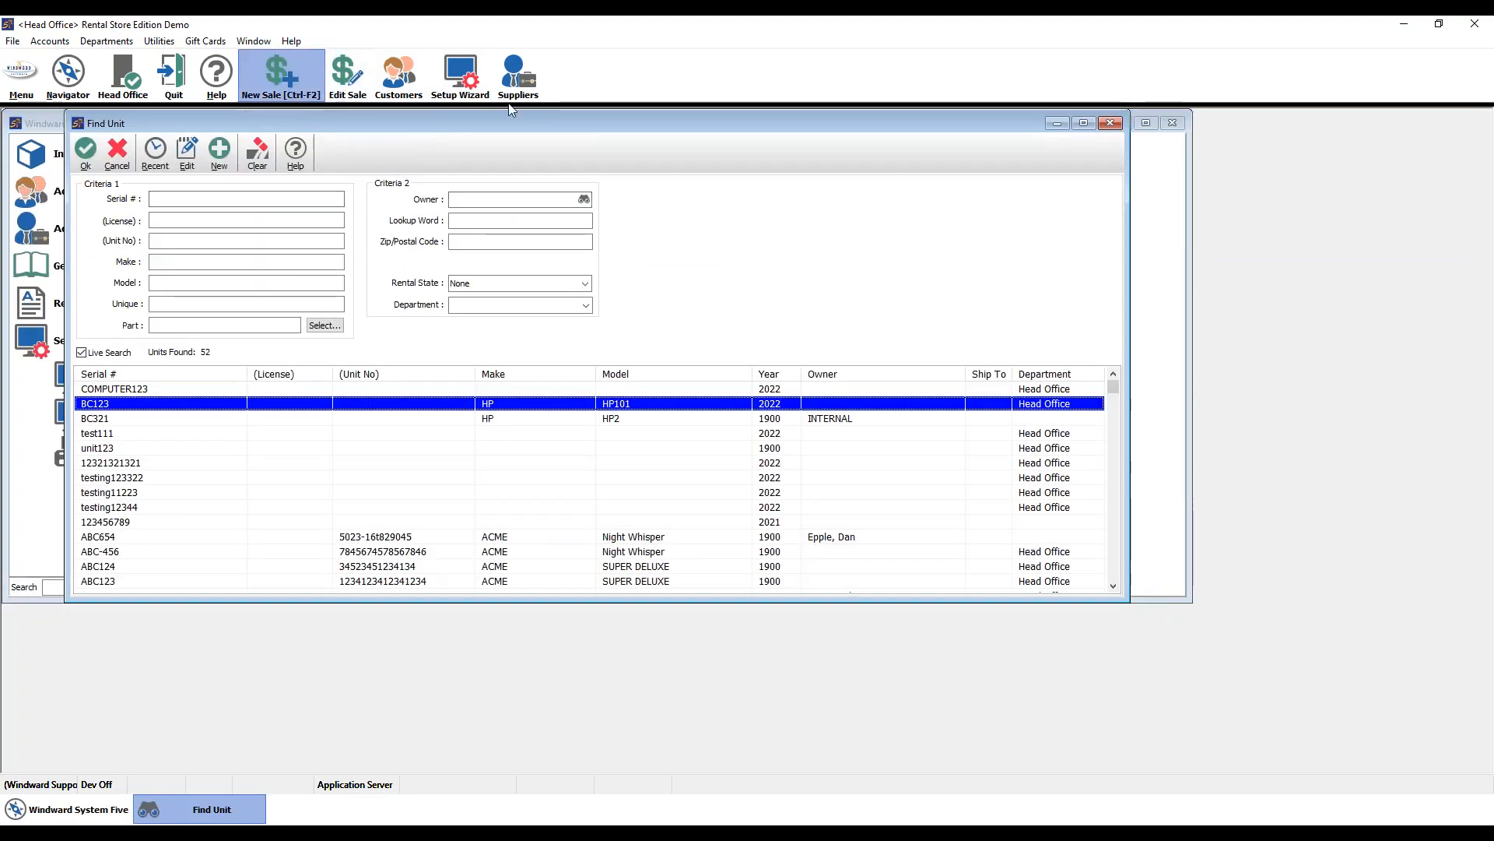
{"action": "left_click", "coordinate": [677, 303]}
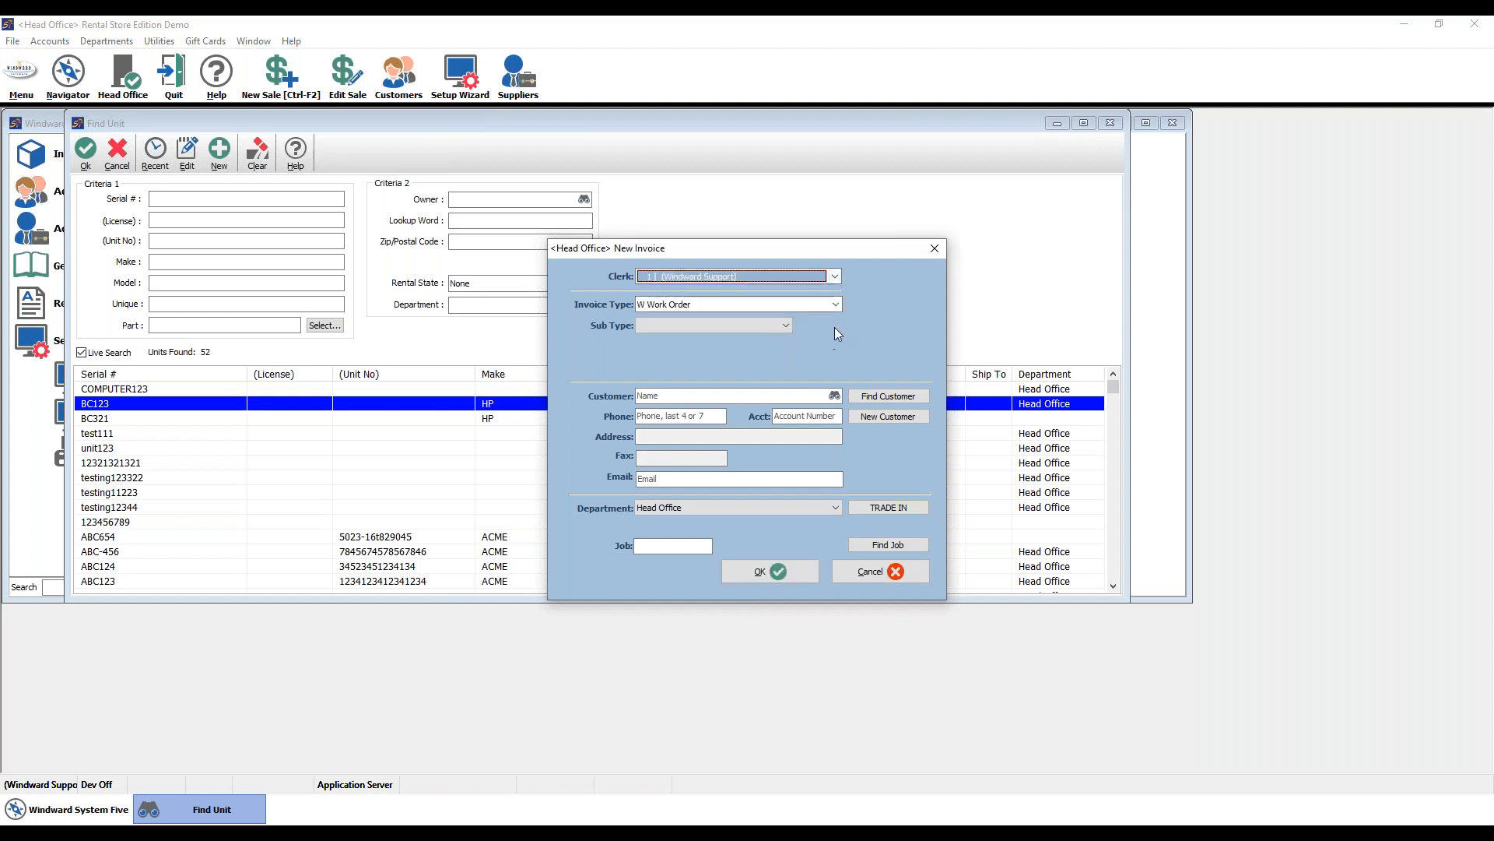
{"action": "left_click", "coordinate": [752, 303]}
{"action": "left_click", "coordinate": [700, 320]}
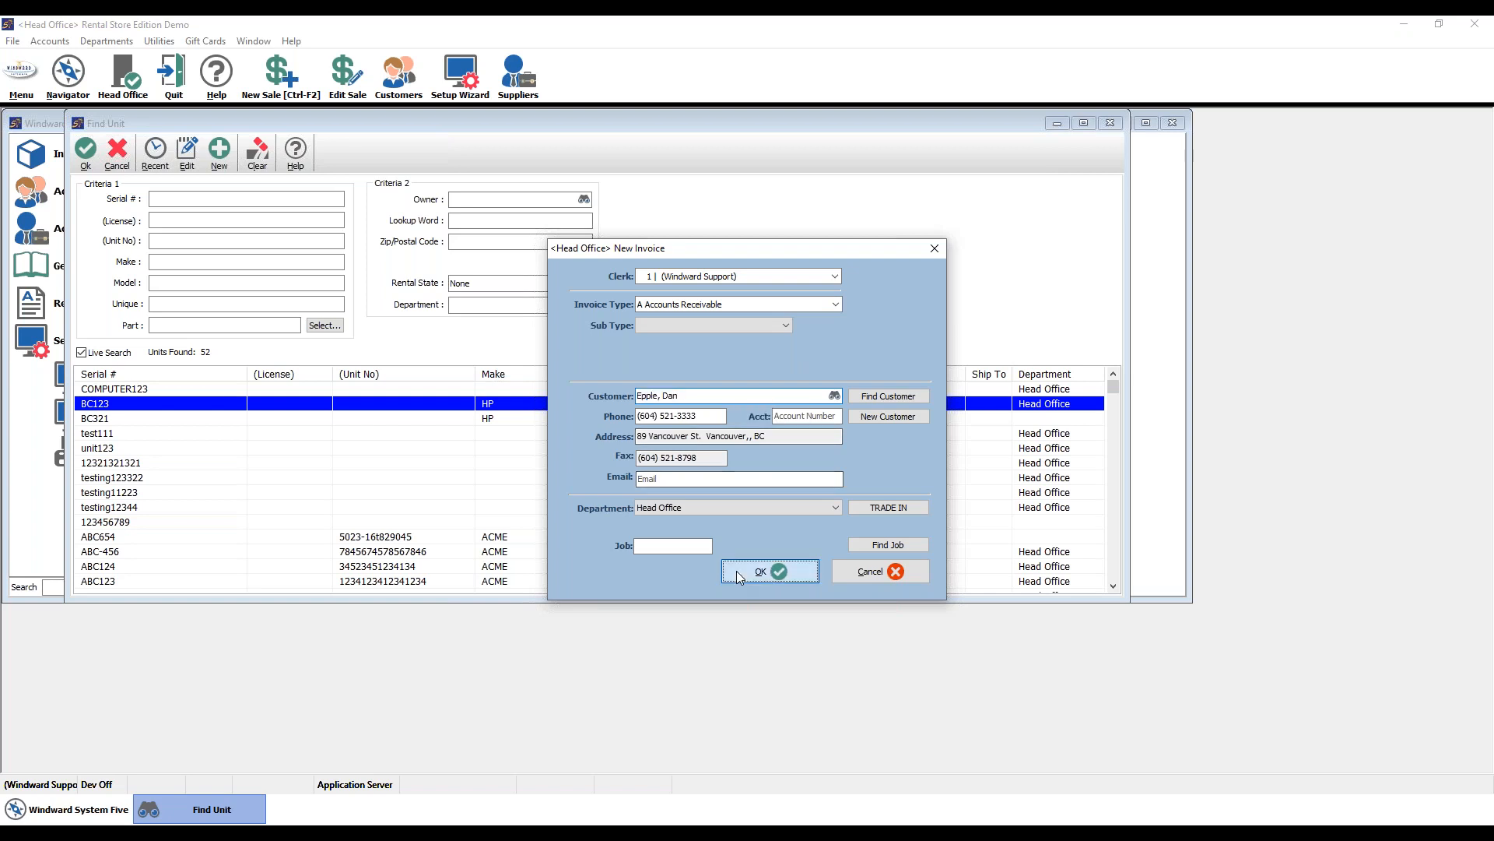
{"action": "left_click", "coordinate": [736, 571]}
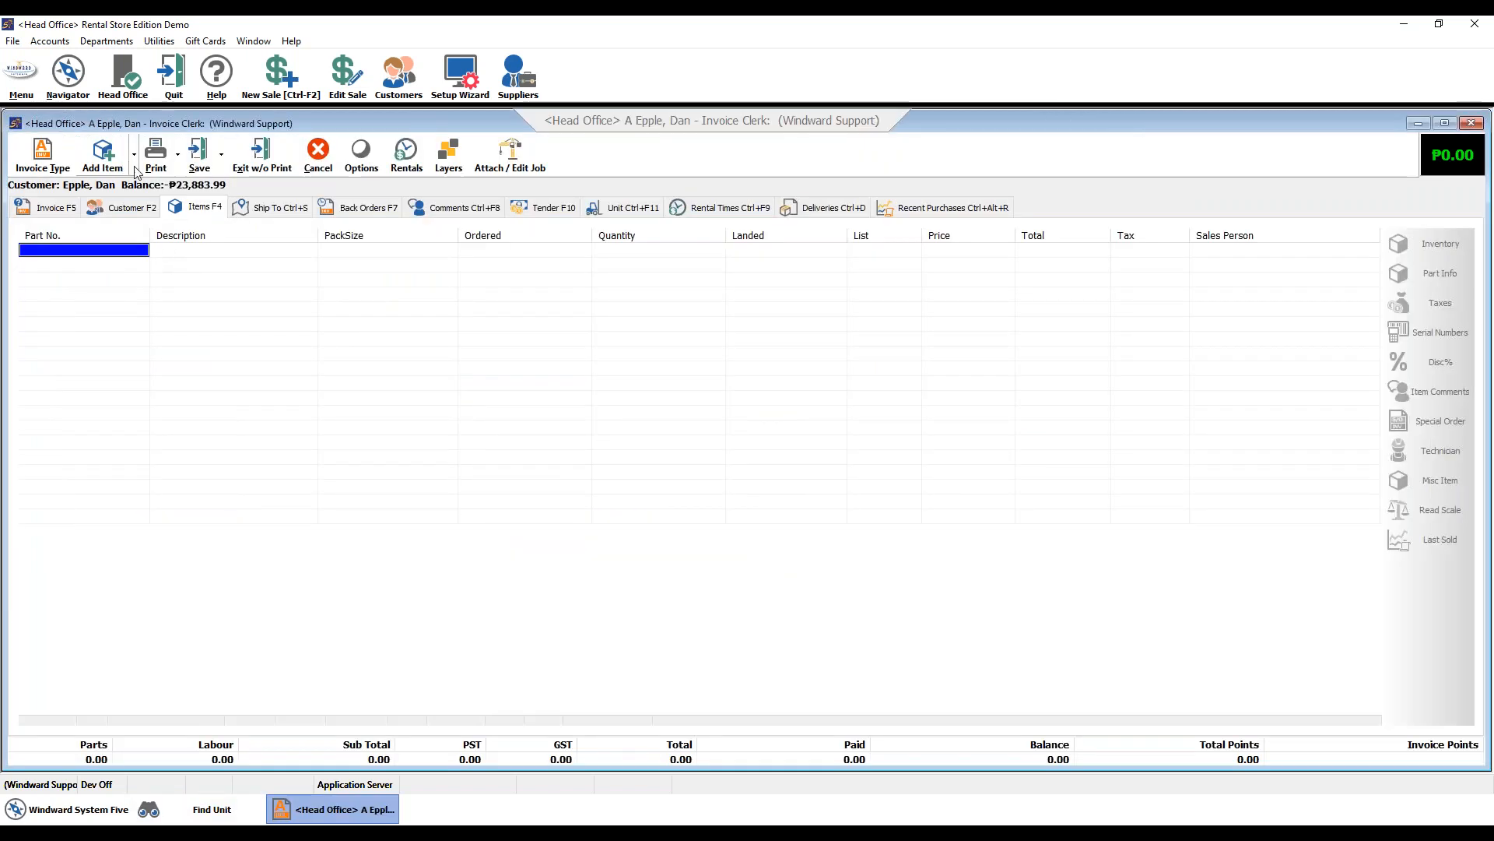
Find the Base Computer Unit by serial number BC123, add it to the invoice's items and check its price
{"action": "left_click", "coordinate": [134, 160]}
{"action": "left_click", "coordinate": [126, 188]}
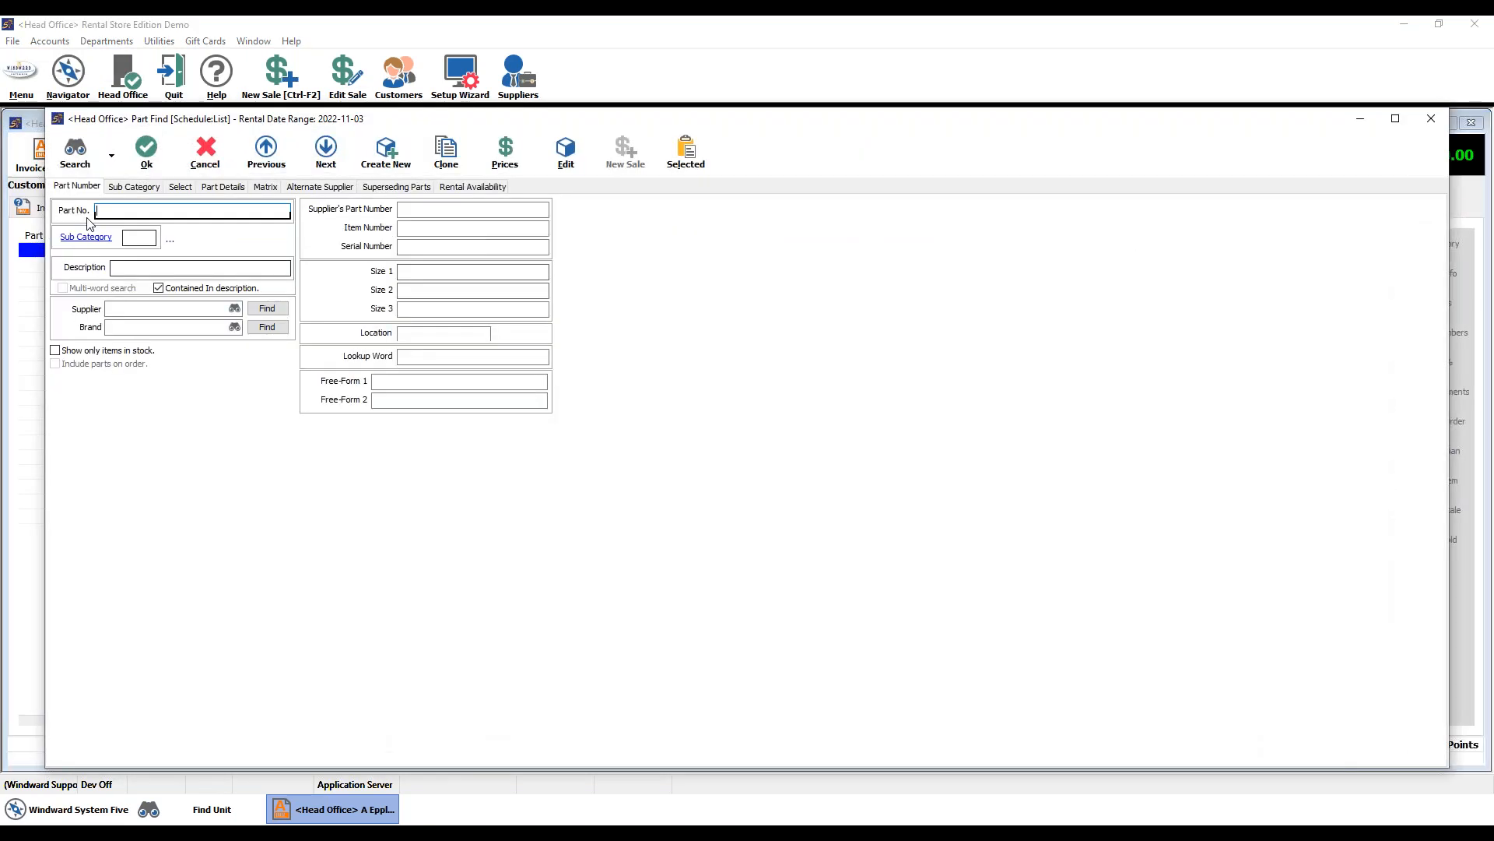
{"action": "left_click", "coordinate": [451, 248]}
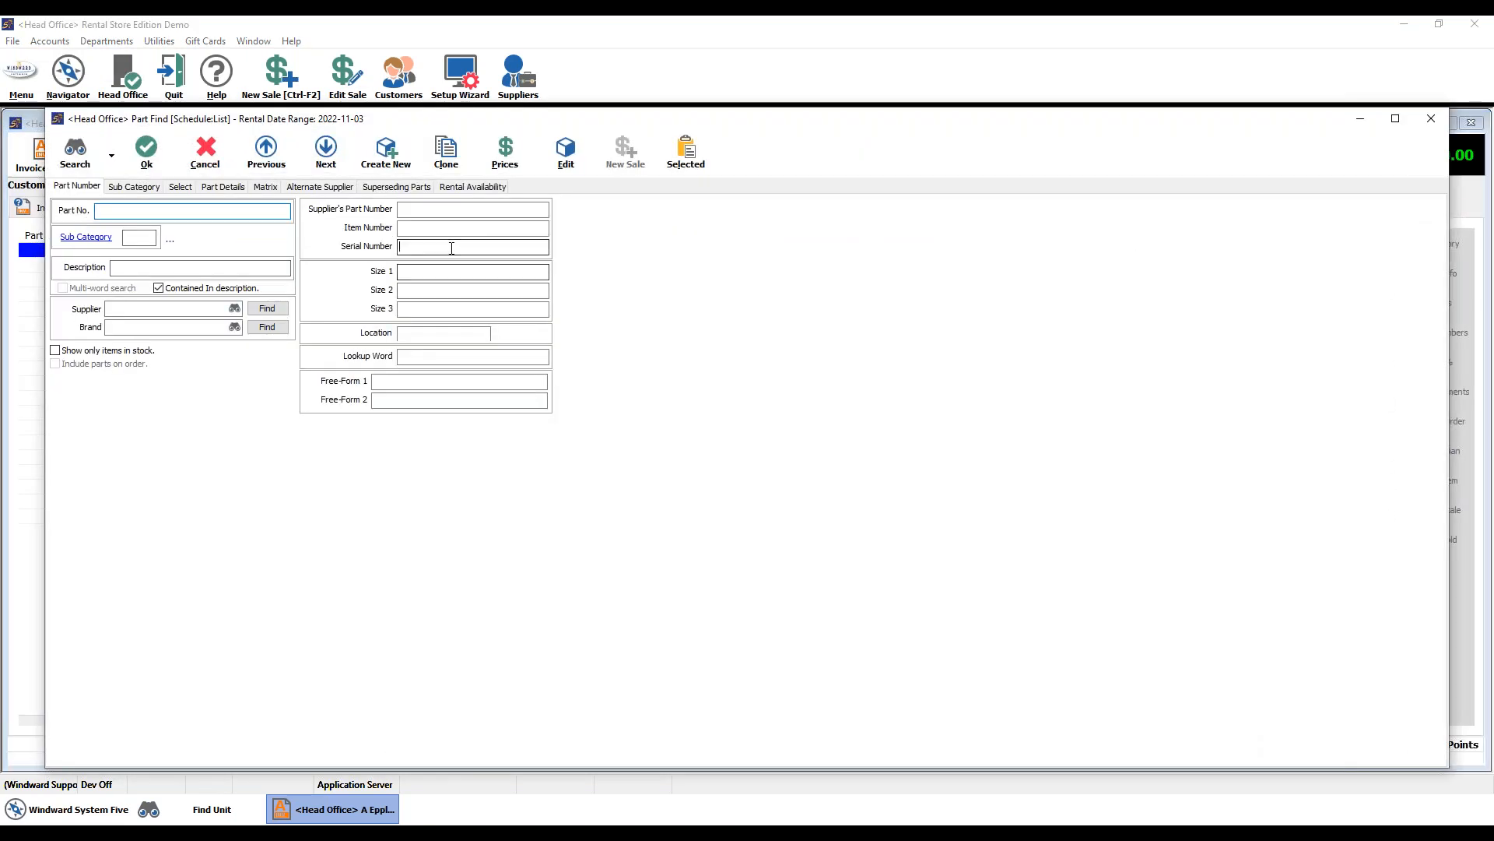
{"action": "type", "text": "BC101"}
{"action": "key", "text": "Return"}
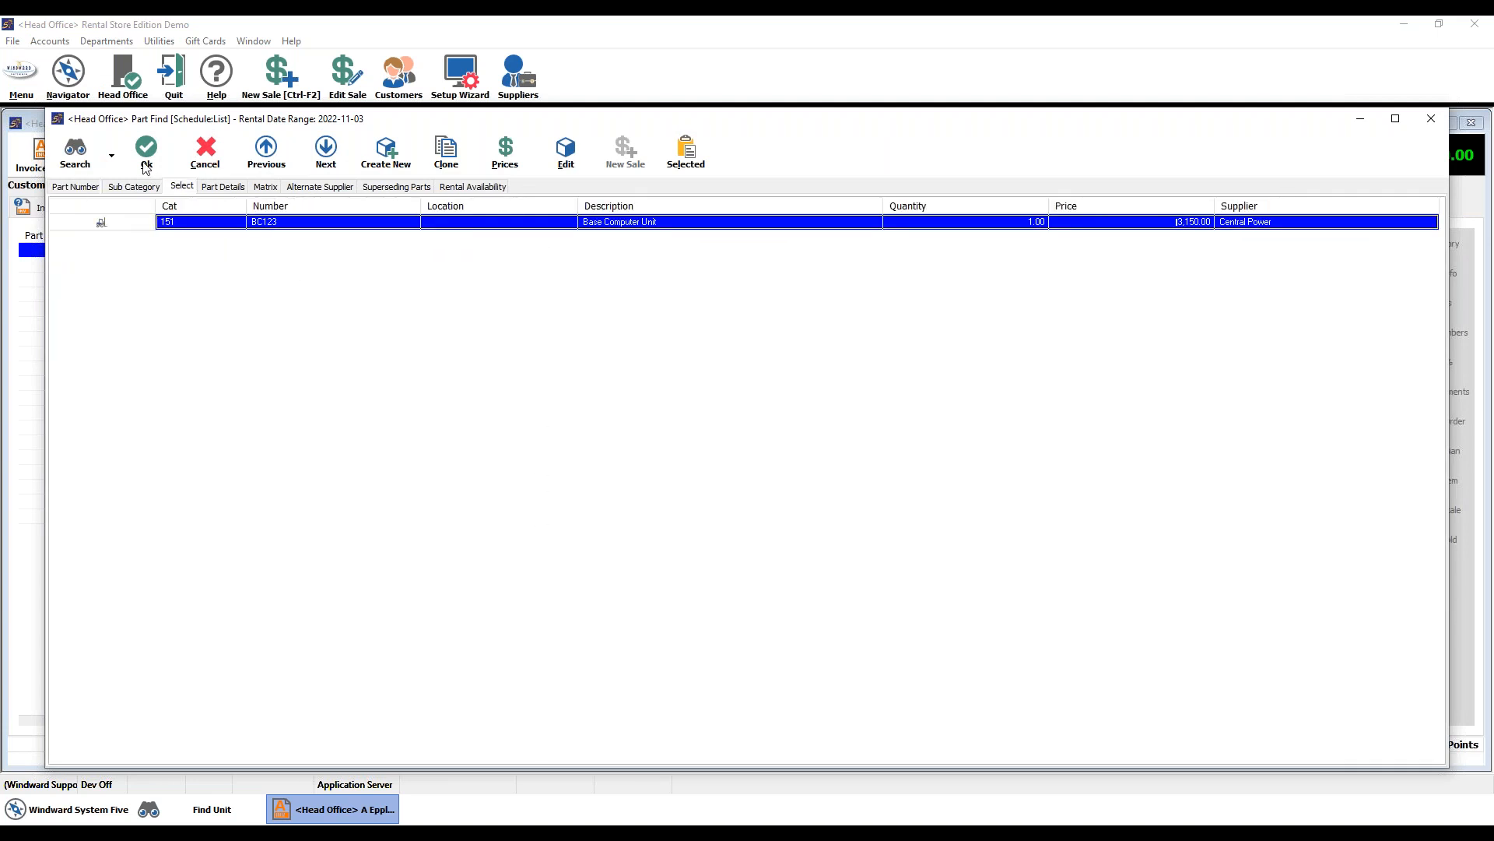
{"action": "left_click", "coordinate": [147, 160]}
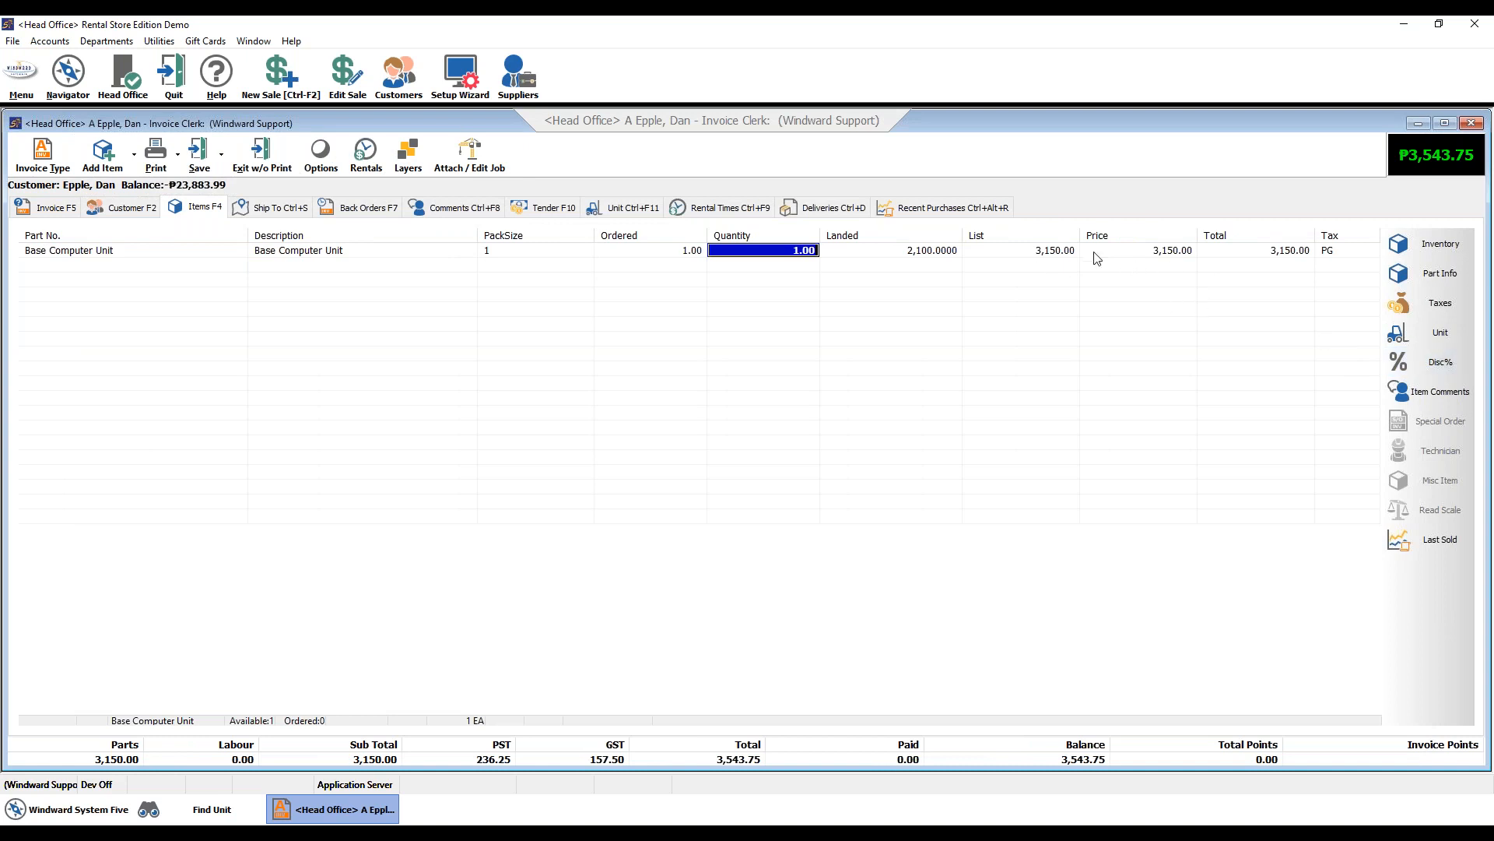
{"action": "left_click", "coordinate": [1159, 252]}
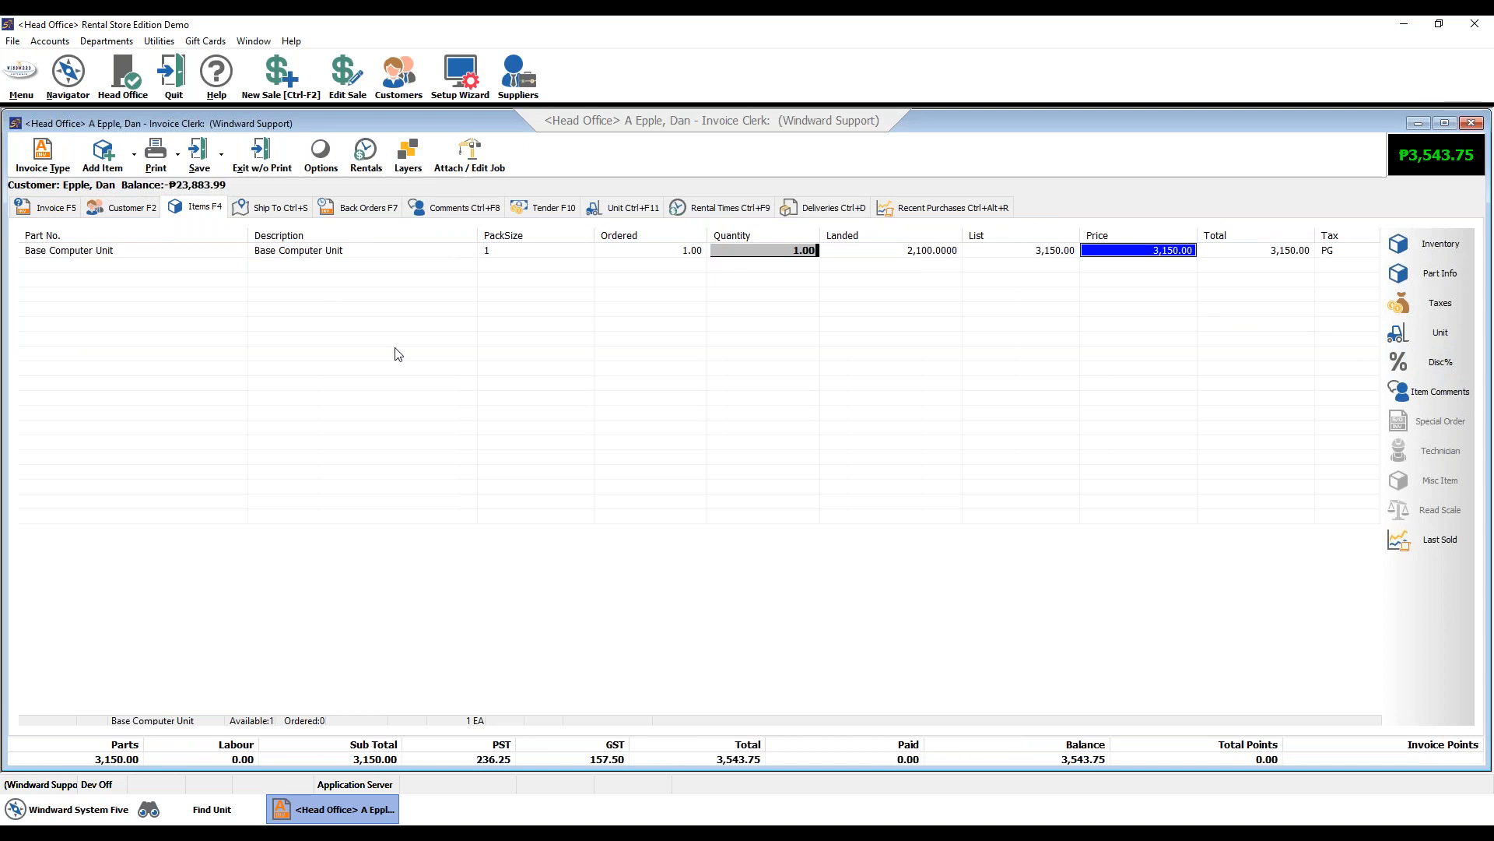
Tender the full 3,543.75 in cash, exit the invoice without printing and close the unit search
{"action": "key", "text": "F10"}
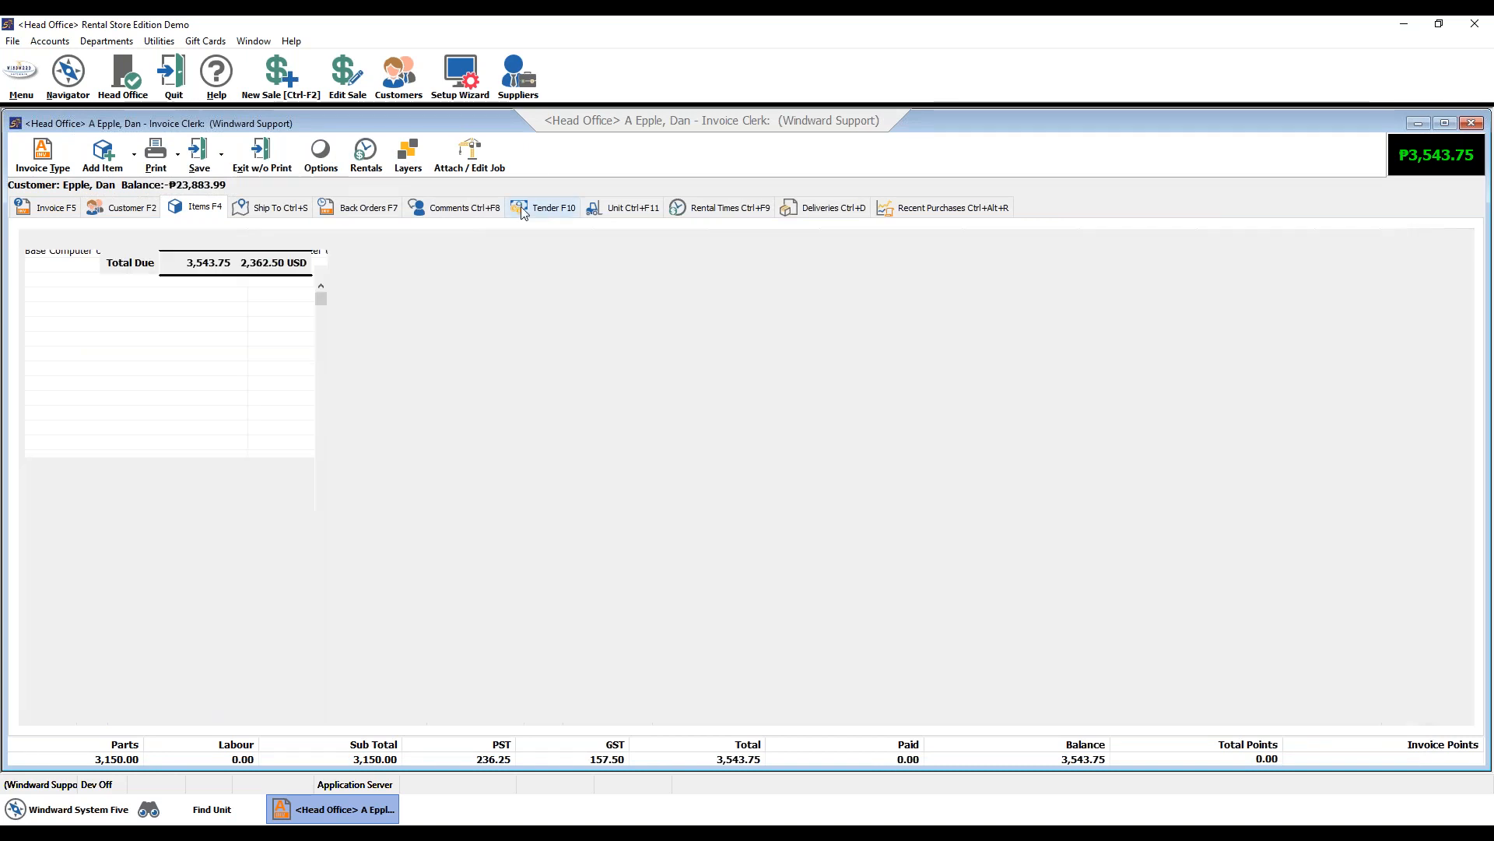
{"action": "left_click", "coordinate": [217, 305]}
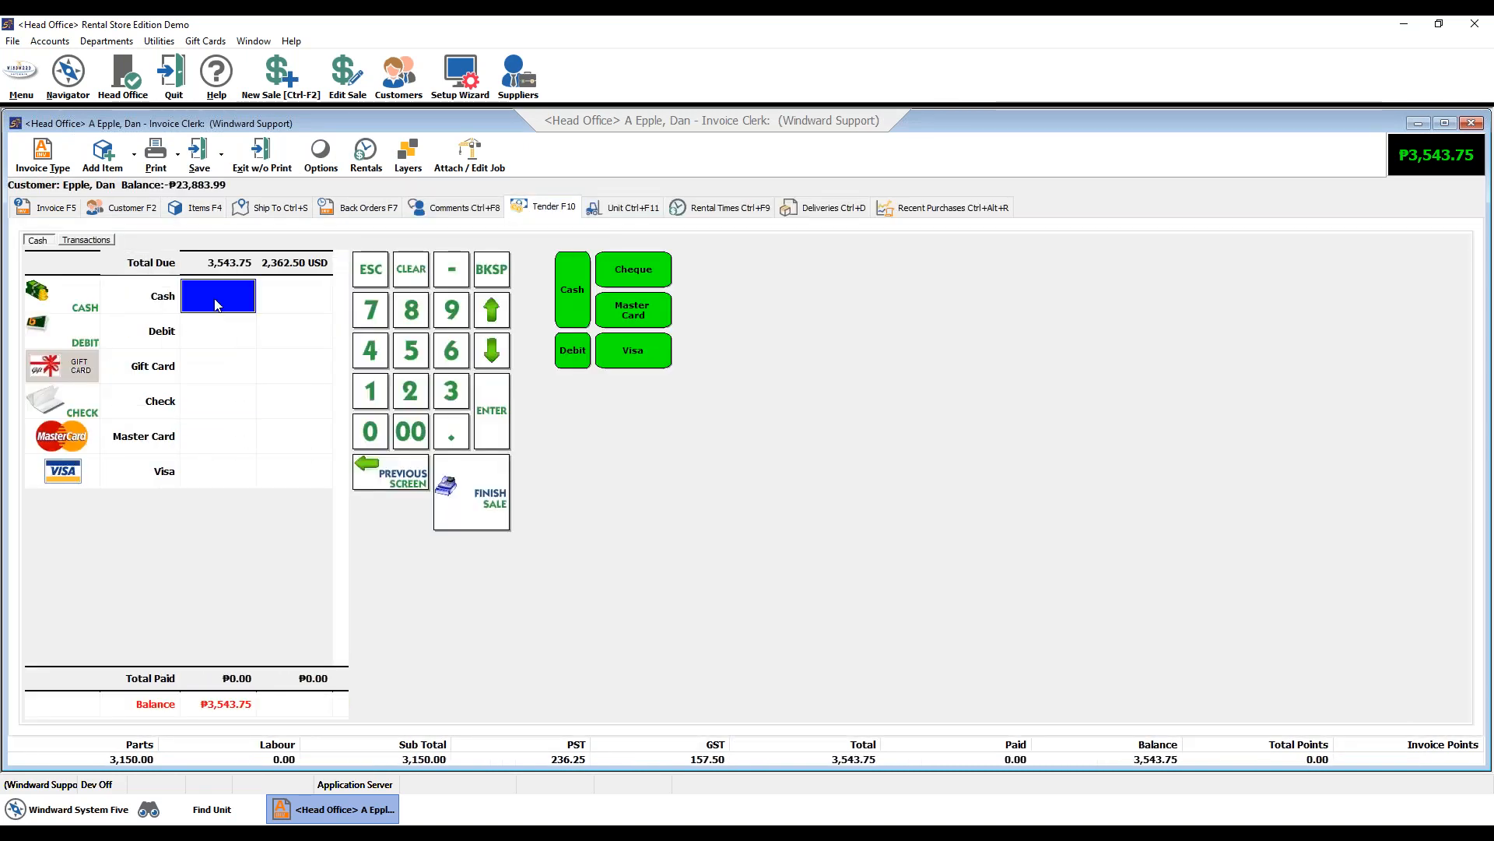
{"action": "left_click", "coordinate": [260, 158]}
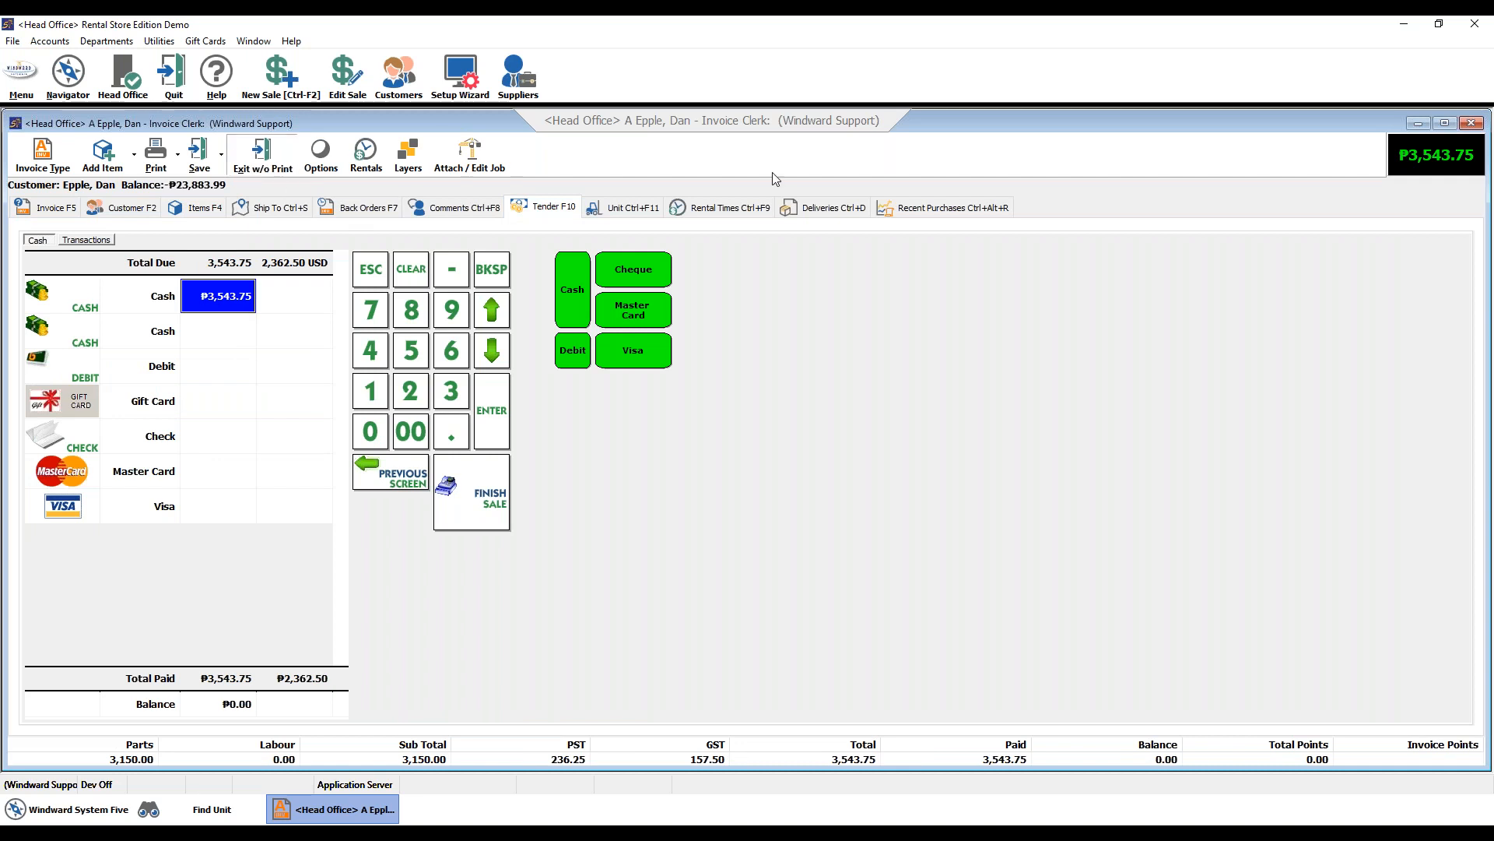
{"action": "left_click", "coordinate": [124, 165]}
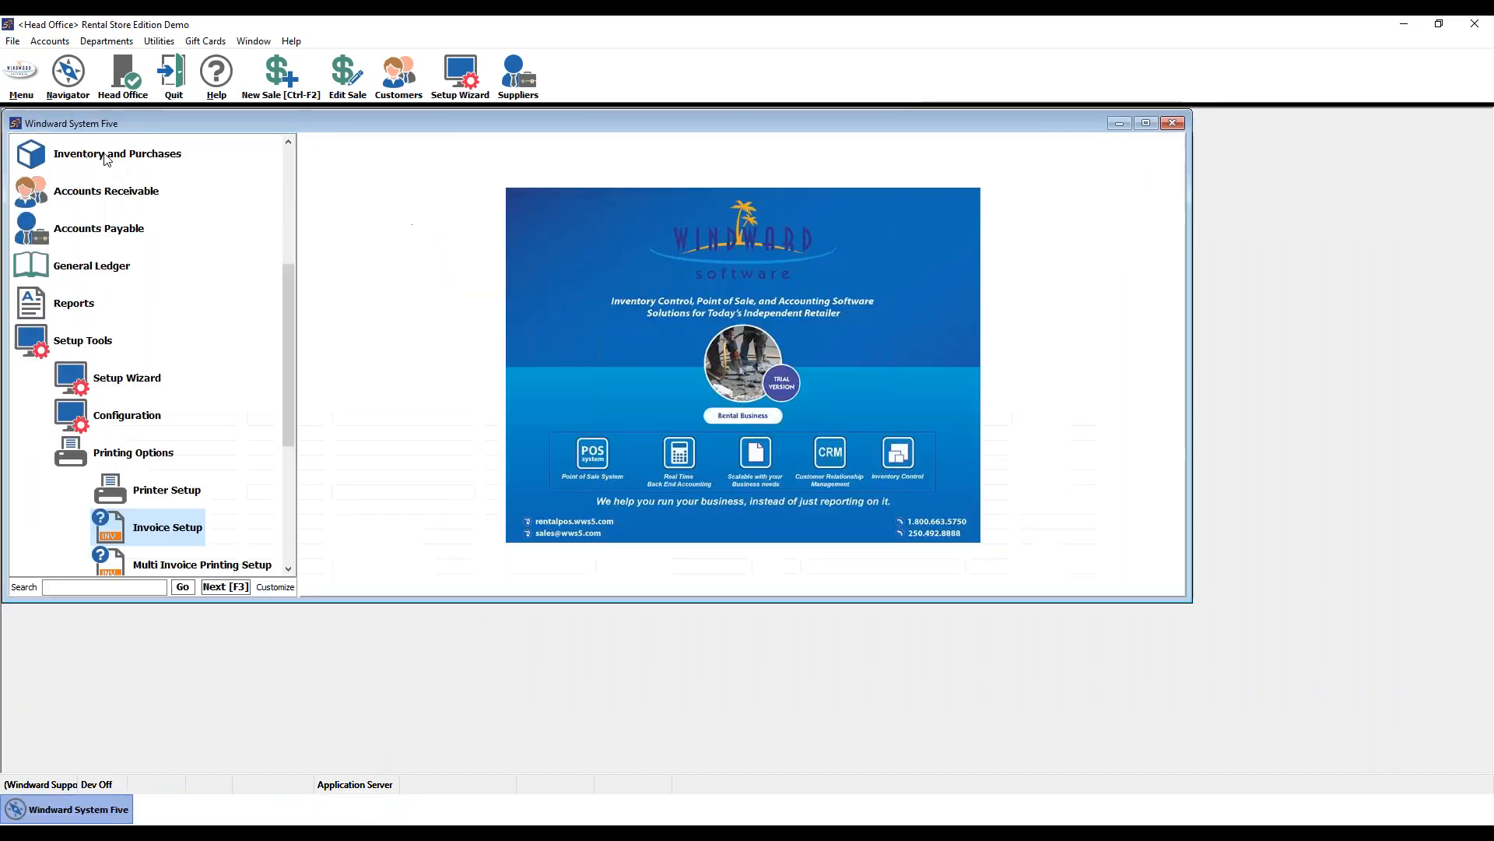
Reopen the most recent Accounts Receivable invoice for editing and display its transaction record
{"action": "left_click", "coordinate": [347, 75]}
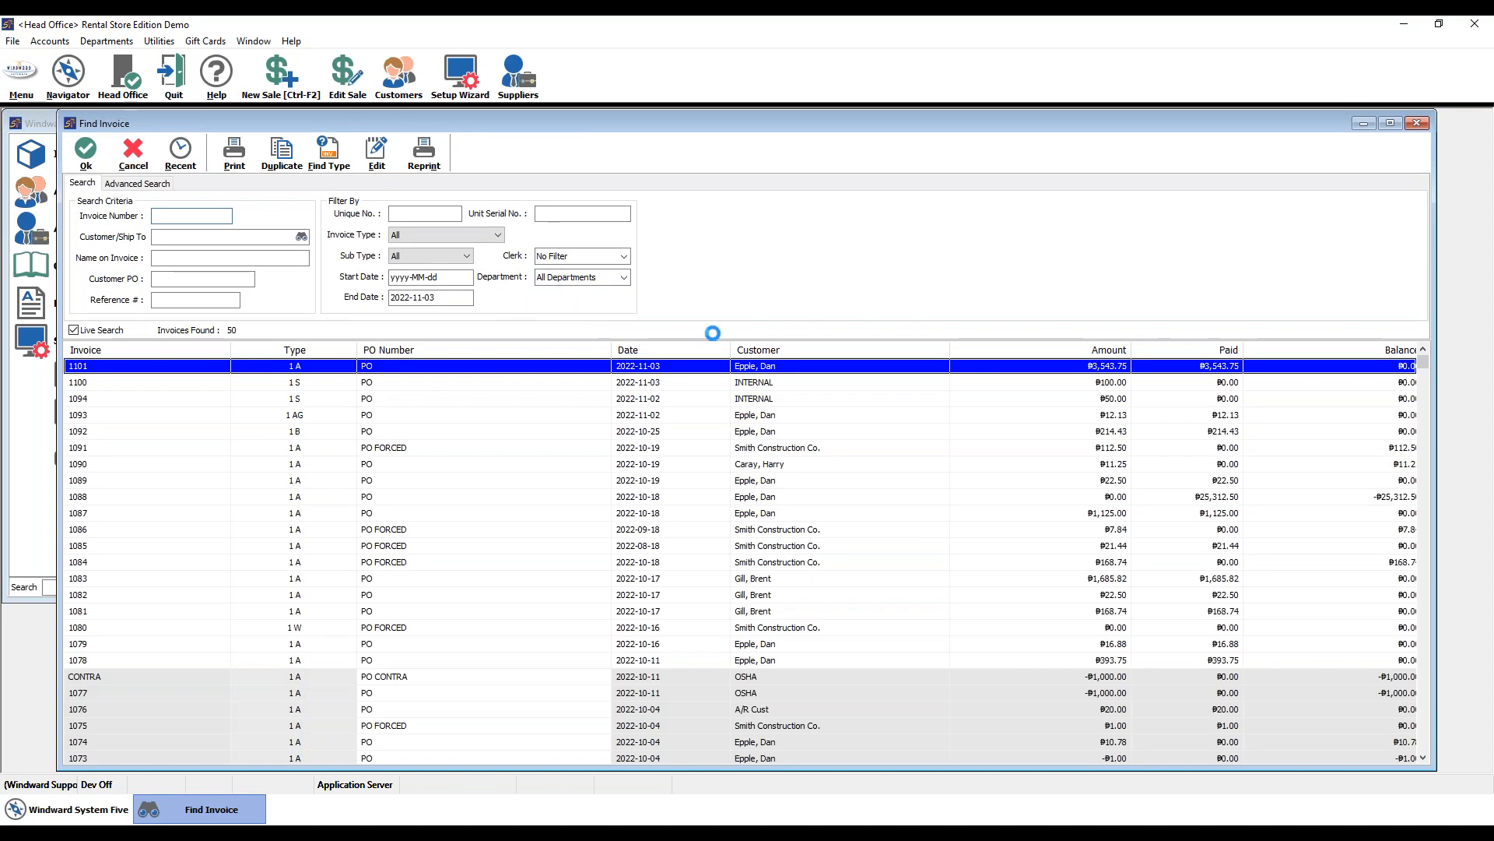
{"action": "left_click", "coordinate": [710, 416]}
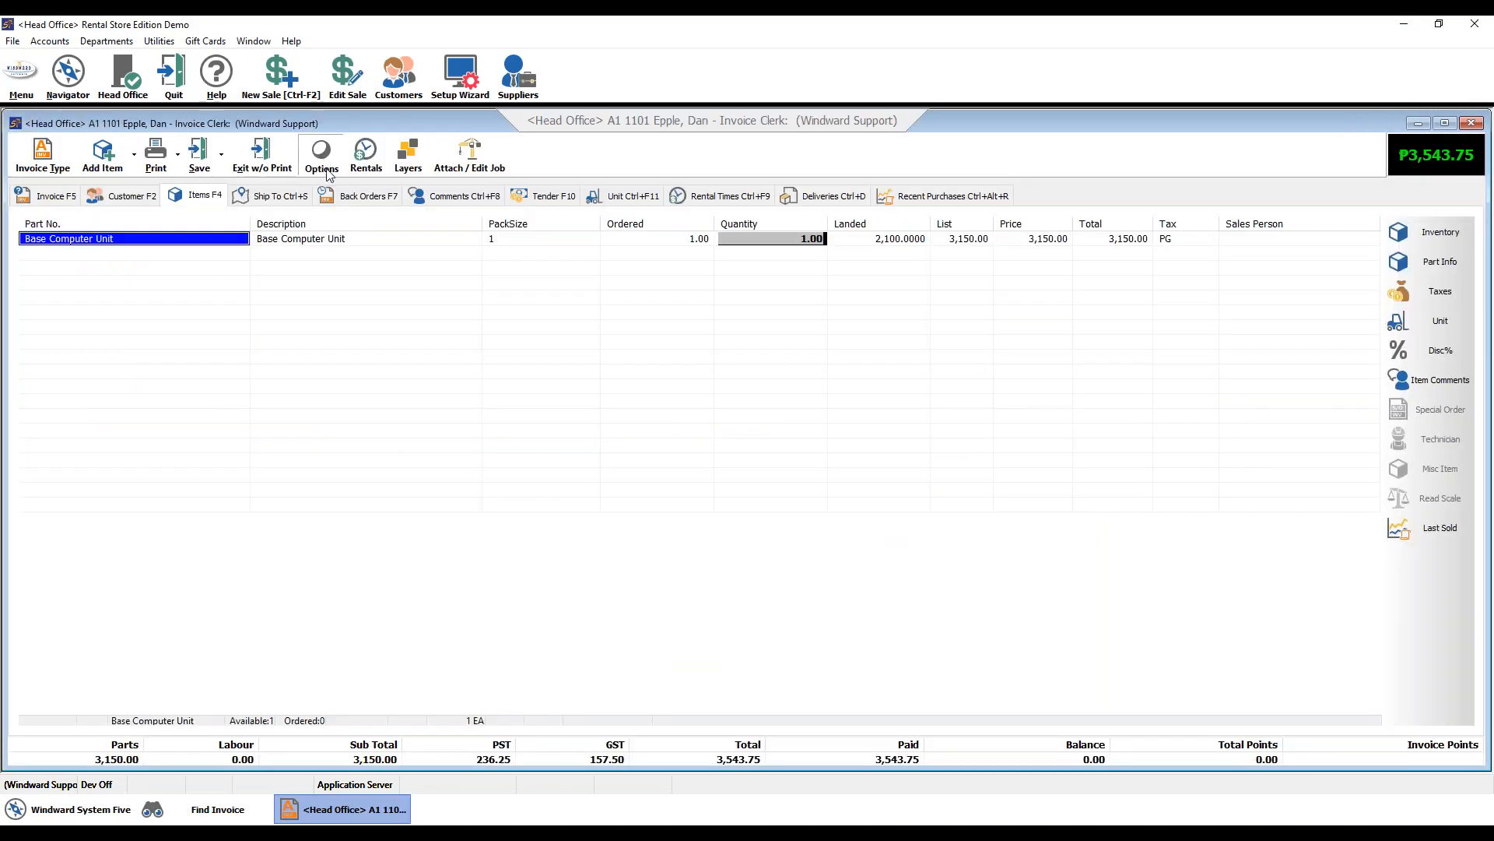
{"action": "left_click", "coordinate": [327, 167]}
{"action": "mouse_move", "coordinate": [360, 206]}
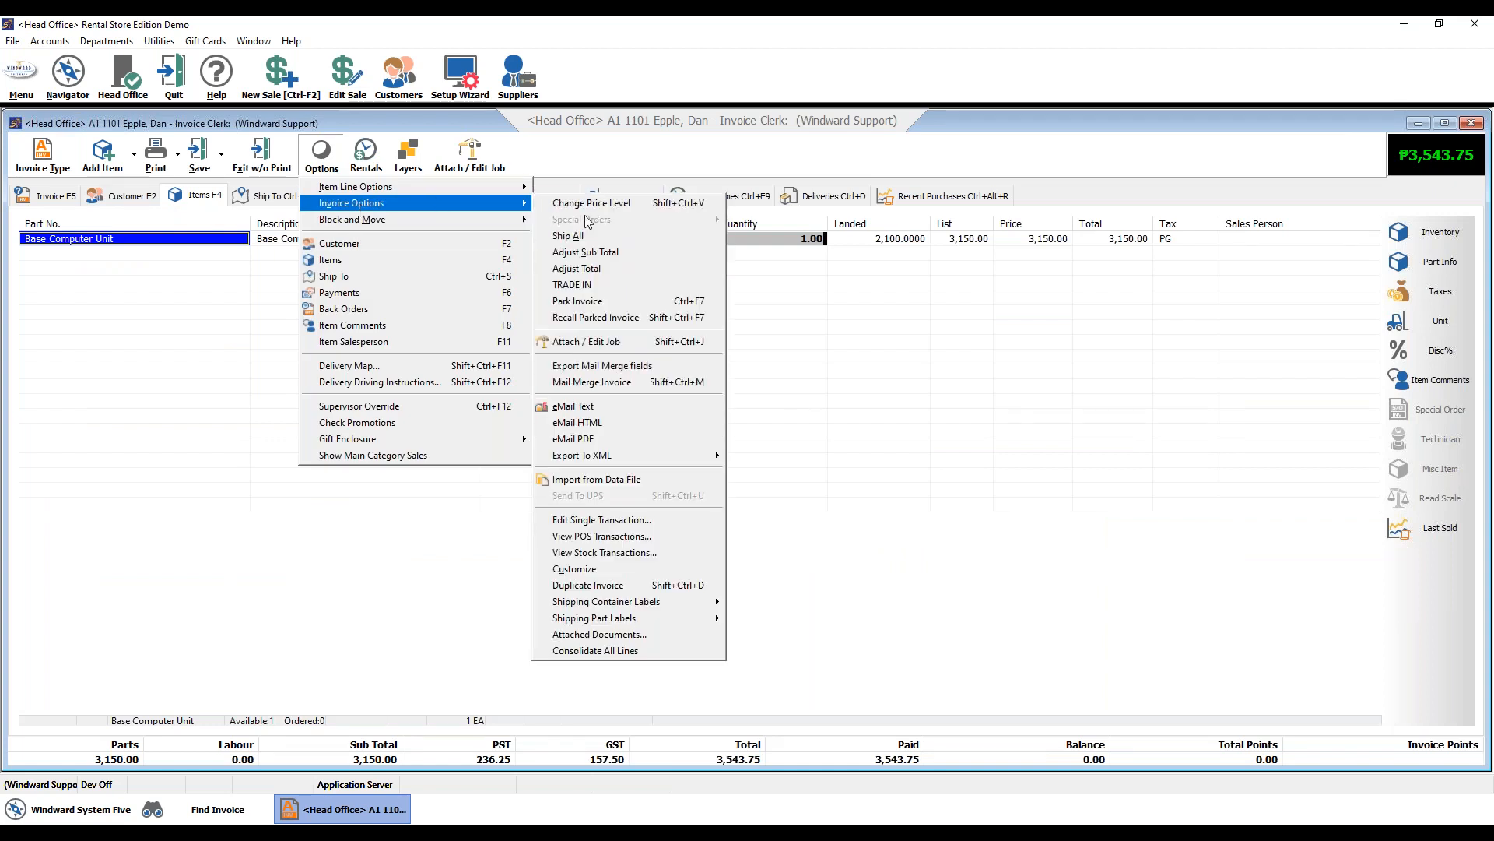
{"action": "left_click", "coordinate": [594, 527]}
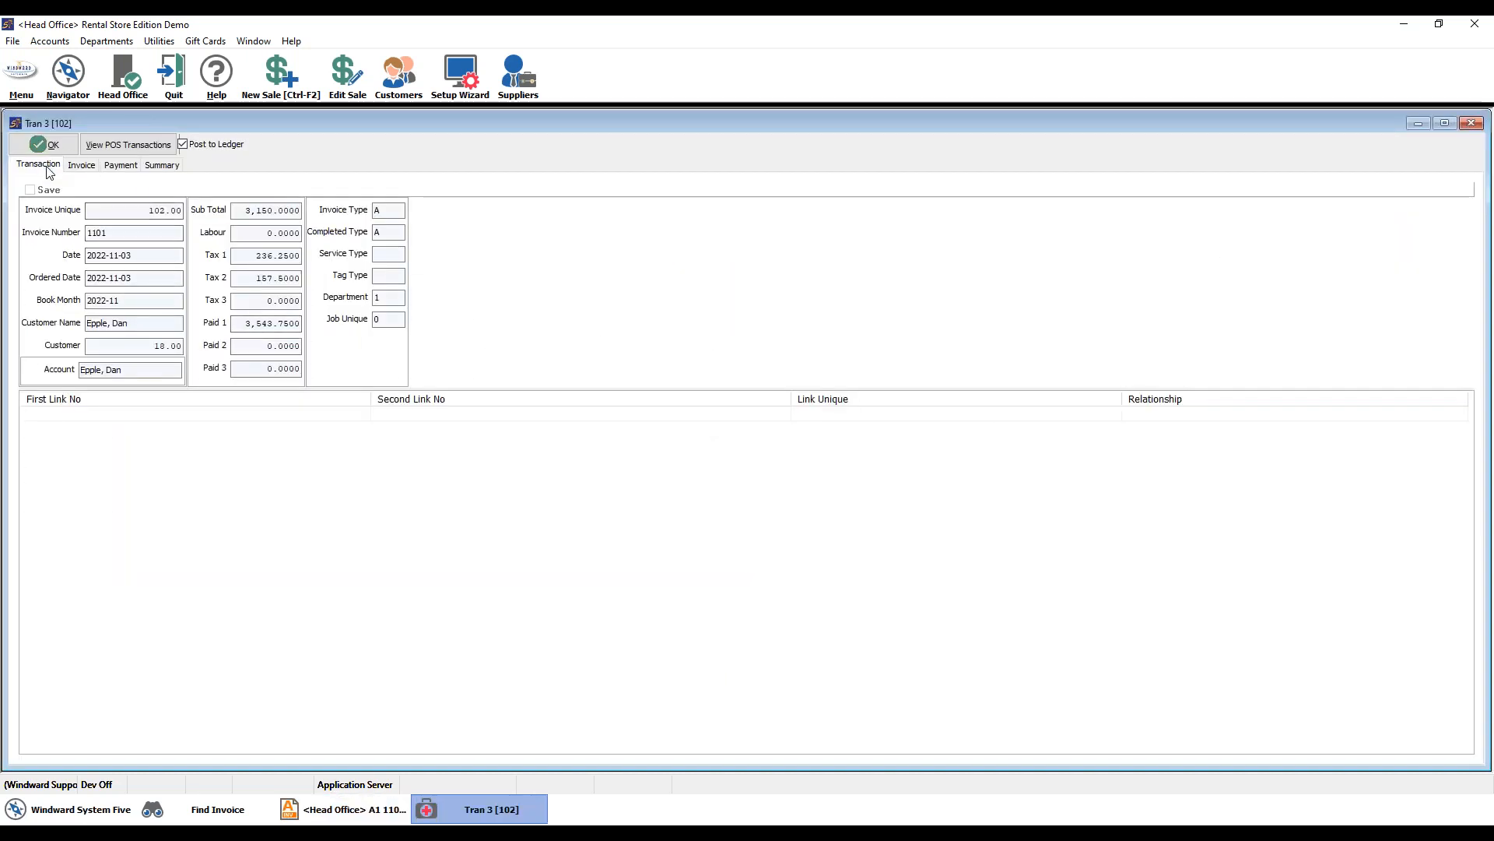
Check the Inventory posting and its credit amount, and exit the transaction and the invoice without printing
{"action": "left_click", "coordinate": [230, 223]}
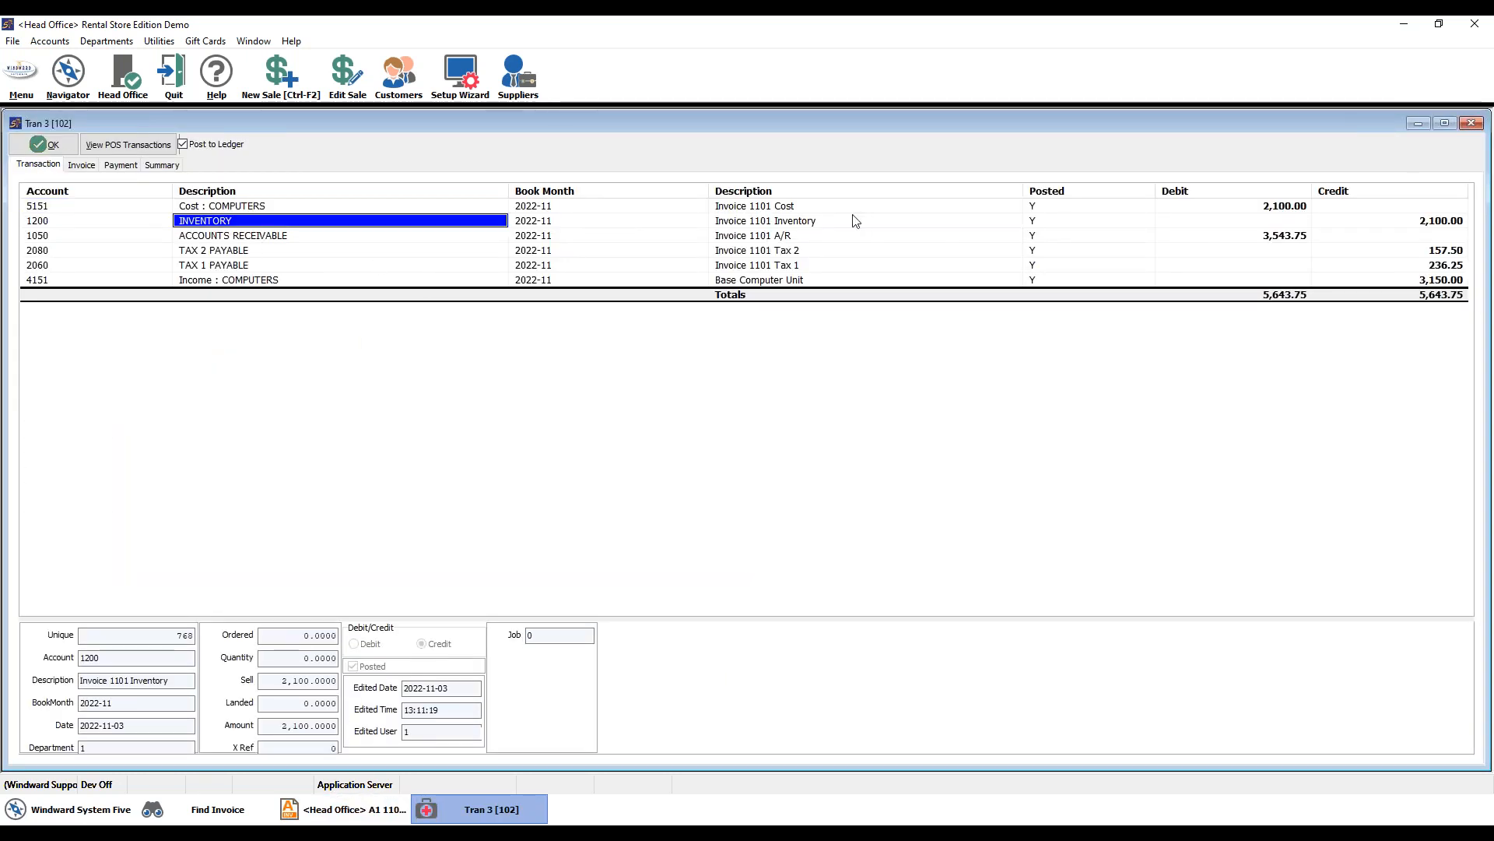
{"action": "left_click", "coordinate": [1400, 224]}
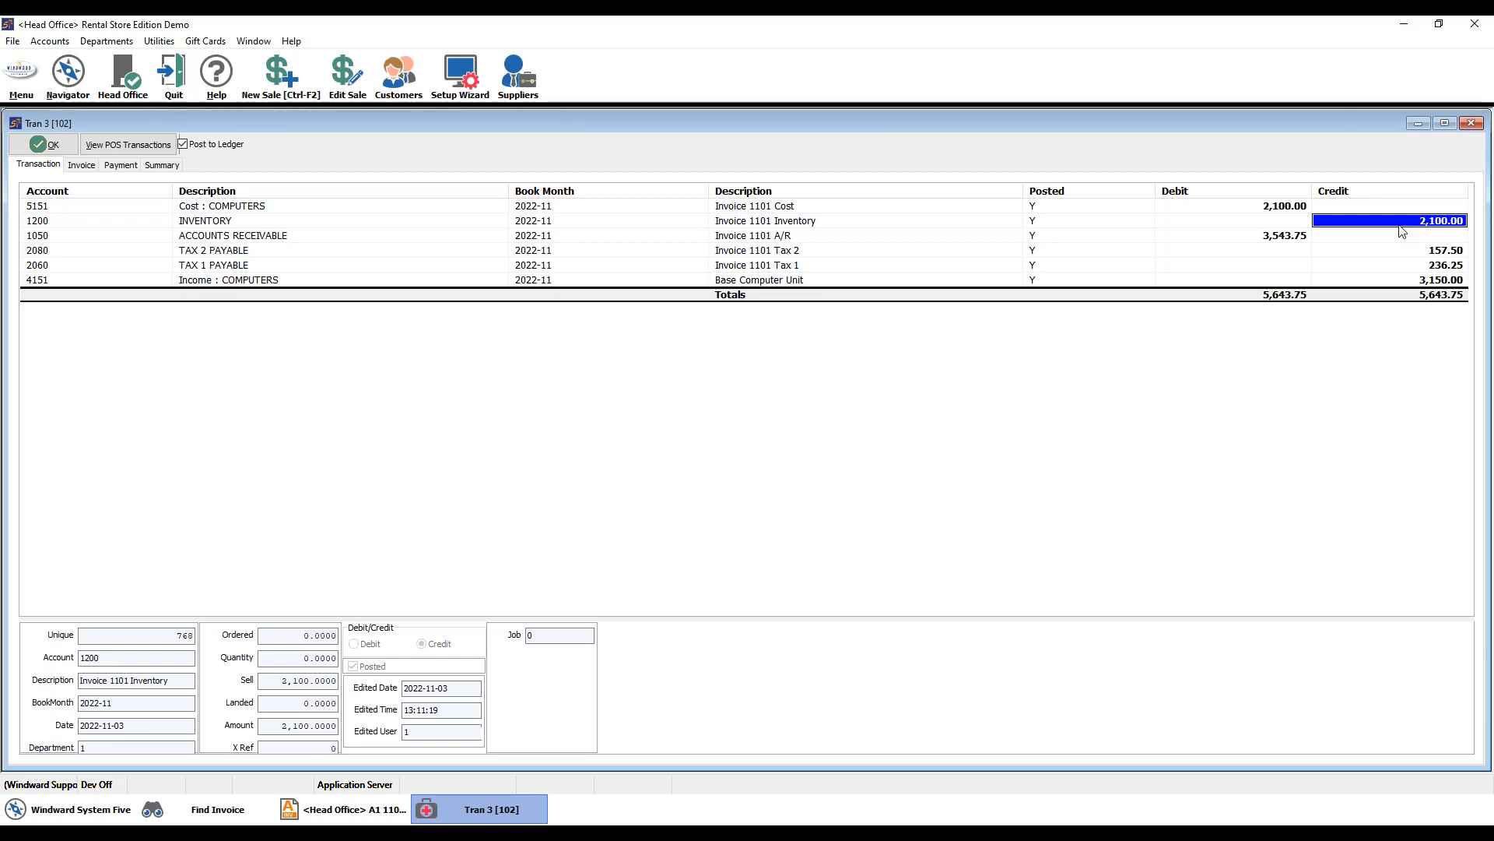
{"action": "left_click", "coordinate": [40, 149]}
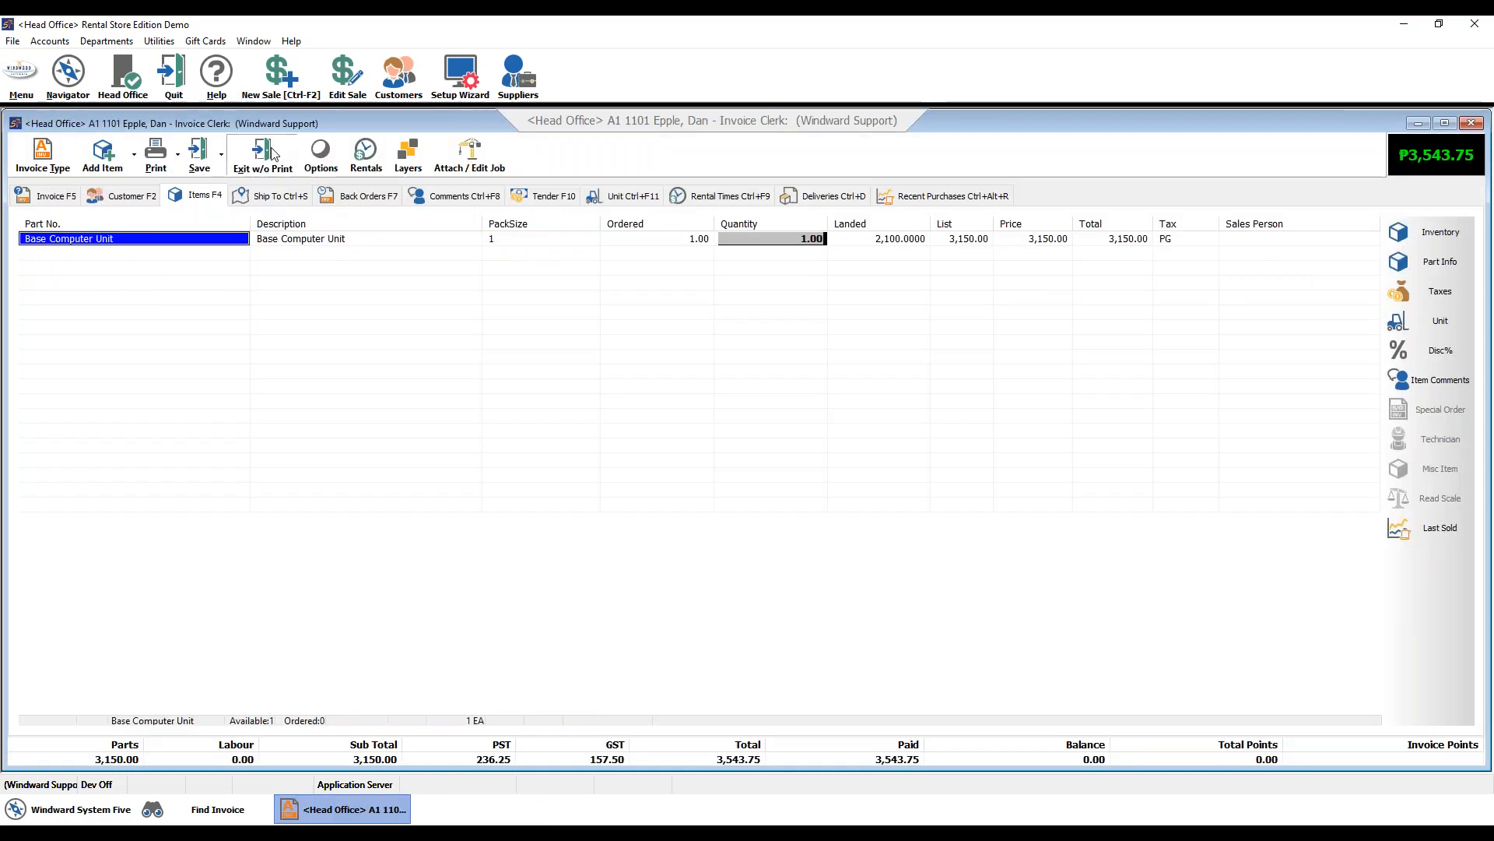
{"action": "left_click", "coordinate": [262, 156]}
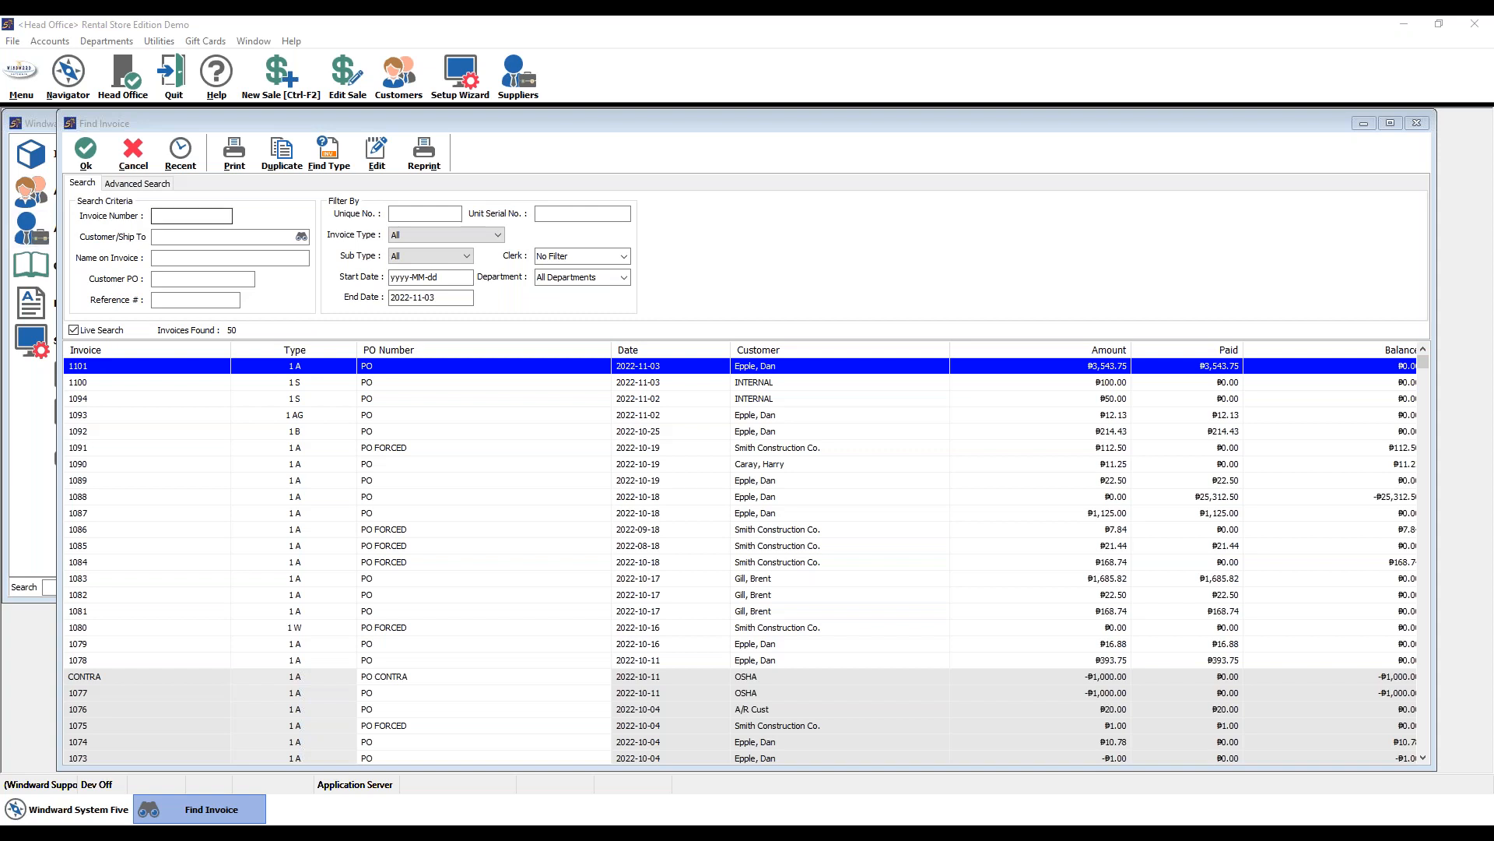
Close the invoice search and maximize the Windward System Five navigator window
{"action": "left_click", "coordinate": [141, 154]}
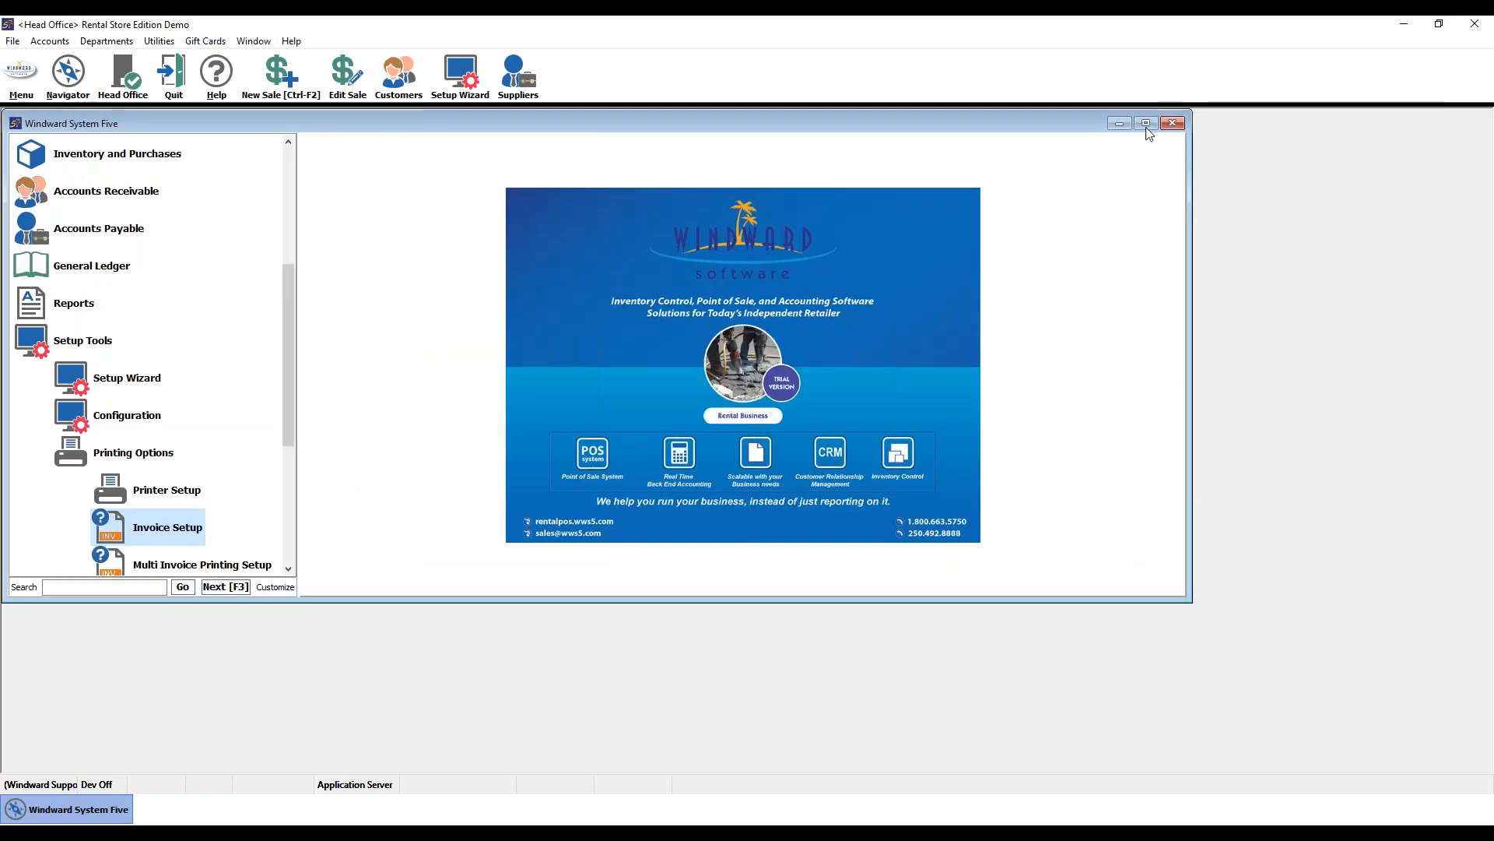
{"action": "left_click", "coordinate": [1142, 123]}
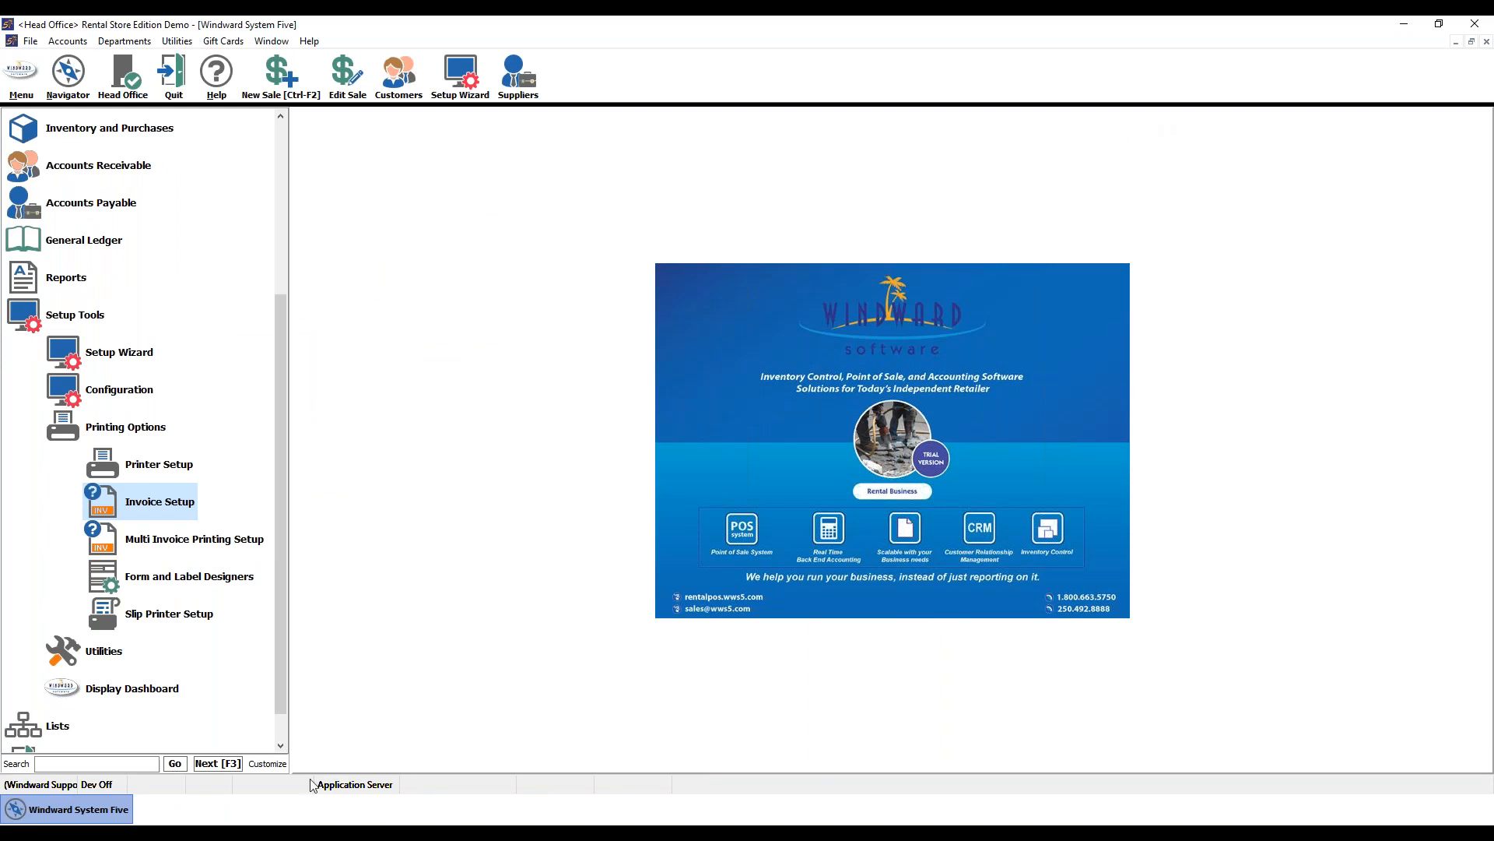
{"action": "left_click", "coordinate": [312, 832]}
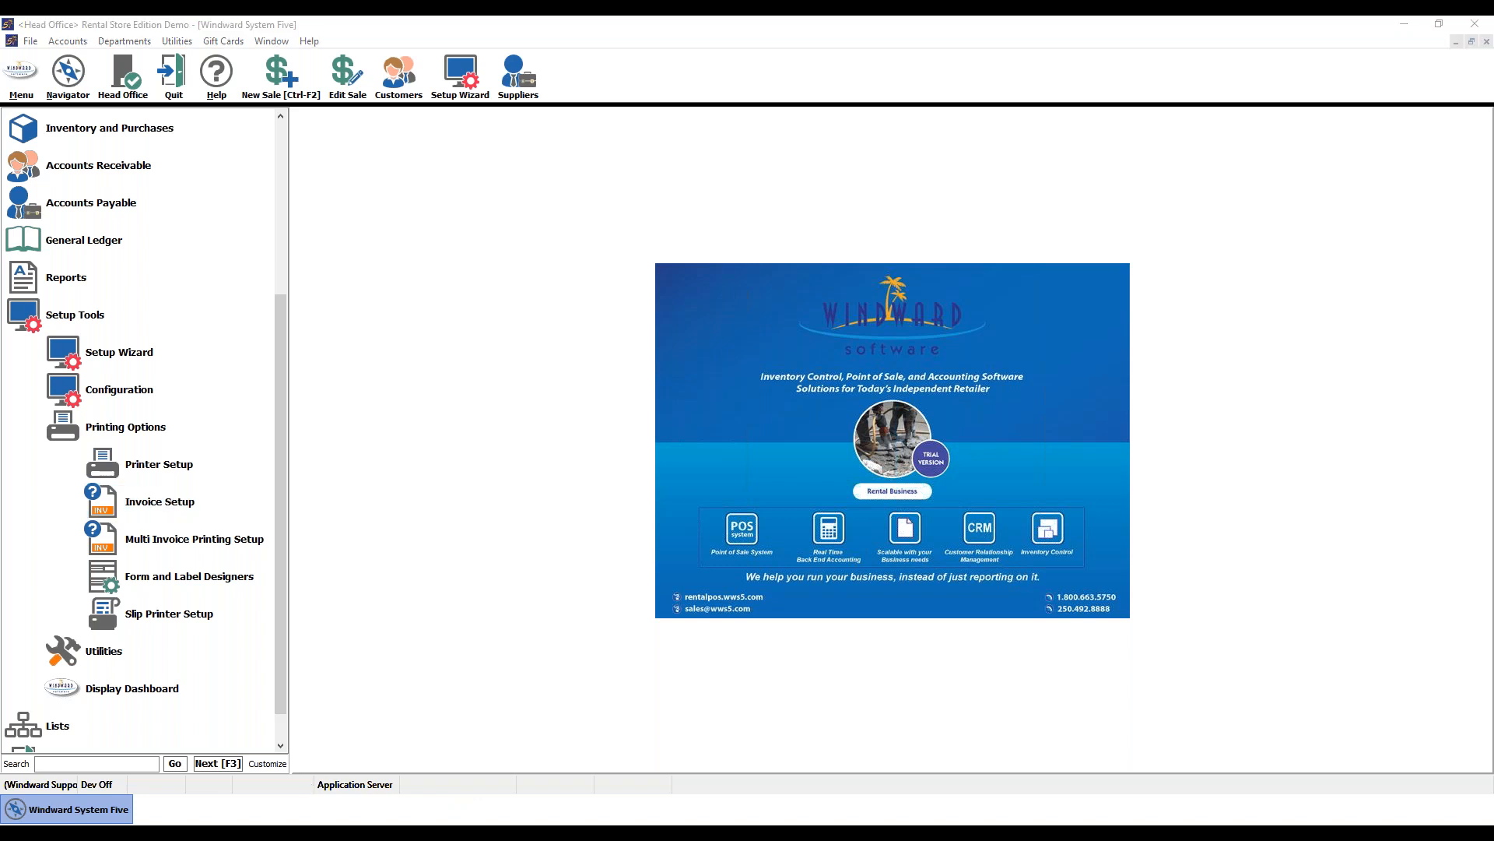